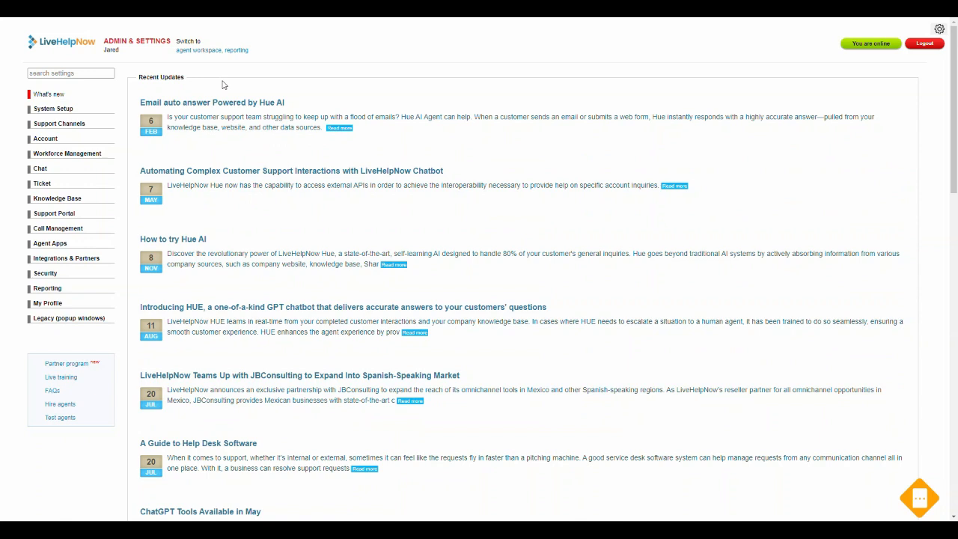
Step: Open the website code page in the system setup settings and expand the Embedded Widget entry's configuration
{"action": "left_click", "coordinate": [53, 110]}
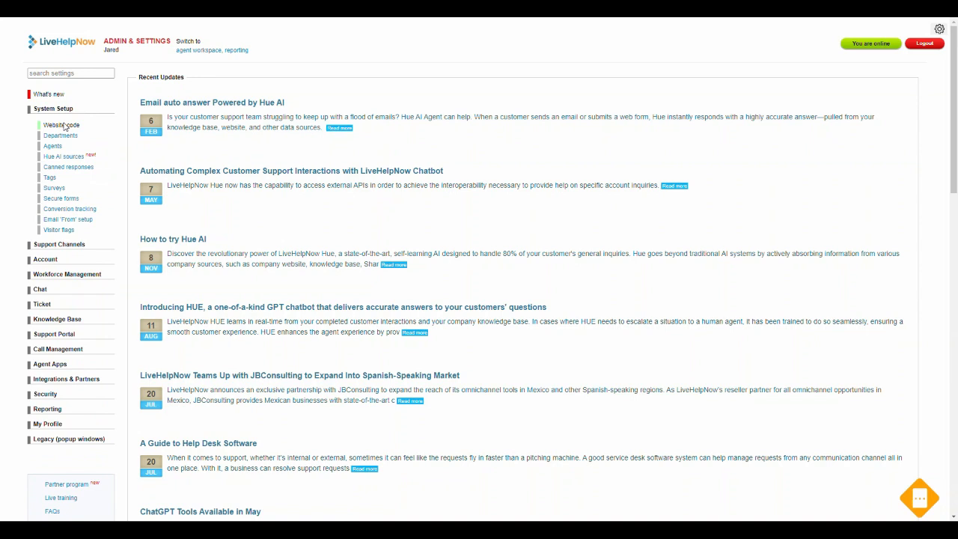
{"action": "left_click", "coordinate": [63, 125]}
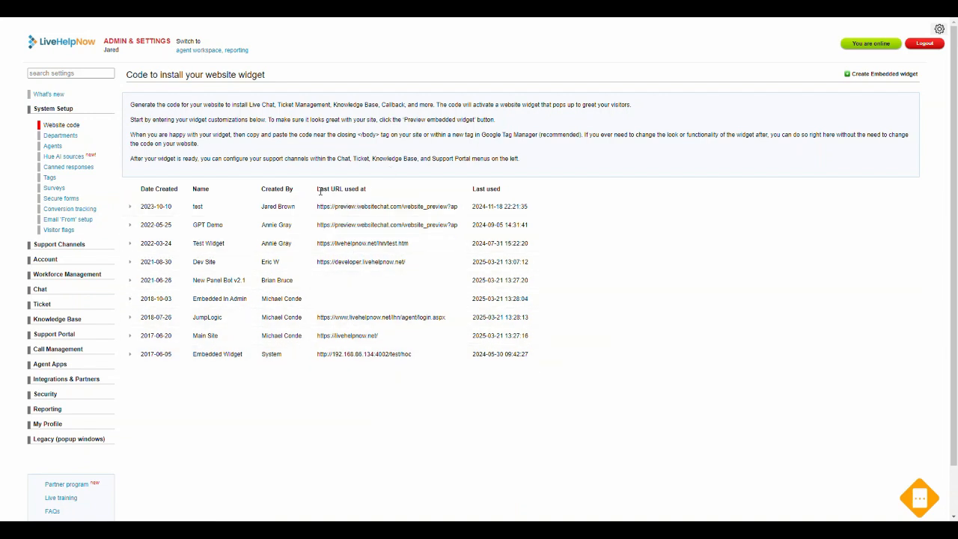
{"action": "left_click_drag", "start_coordinate": [318, 190], "coordinate": [378, 191]}
{"action": "left_click", "coordinate": [217, 361]}
{"action": "scroll", "coordinate": [261, 310], "scroll_direction": "down", "scroll_amount": 3}
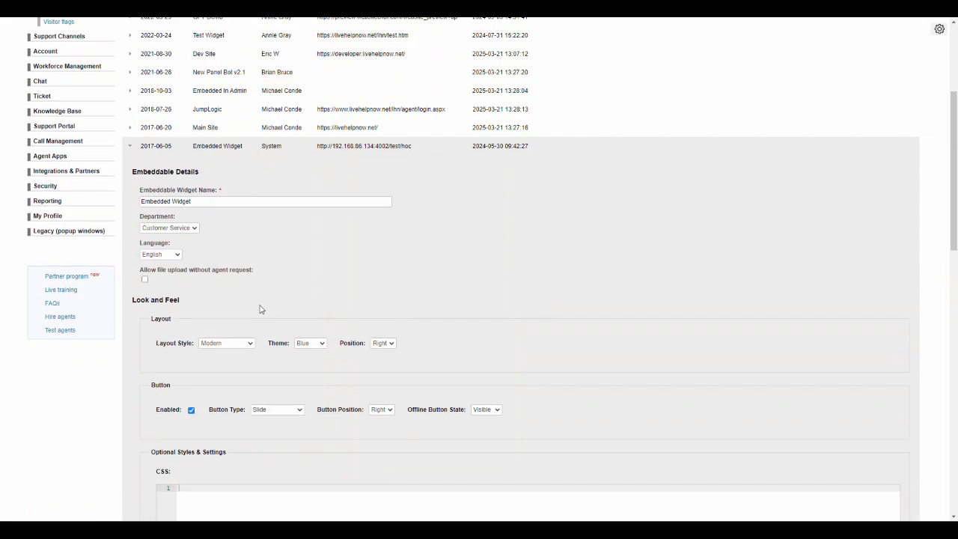
{"action": "scroll", "coordinate": [275, 201], "scroll_direction": "down", "scroll_amount": 1}
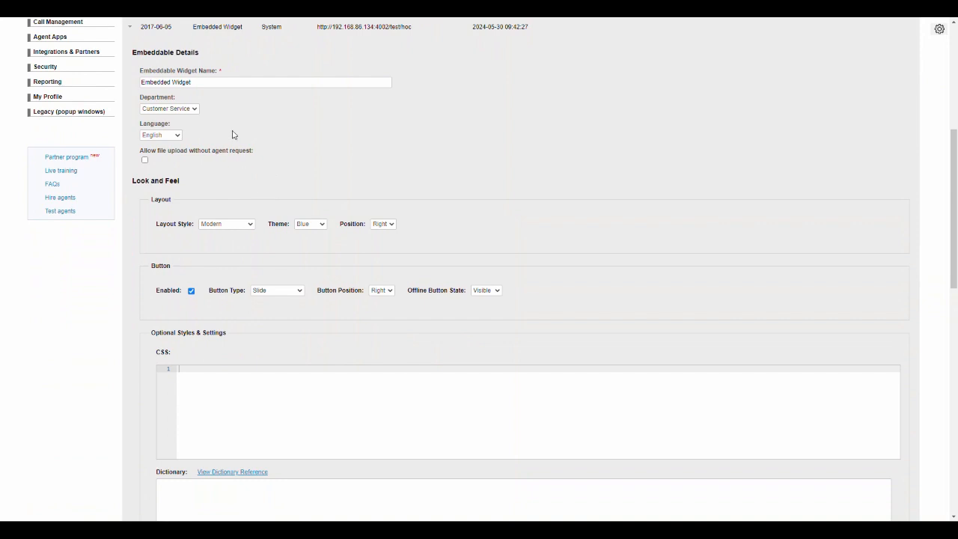
Step: Review the Embedded Widget's name field and the departments it can be assigned to
{"action": "triple_click", "coordinate": [220, 82]}
{"action": "scroll", "coordinate": [241, 95], "scroll_direction": "up", "scroll_amount": 2}
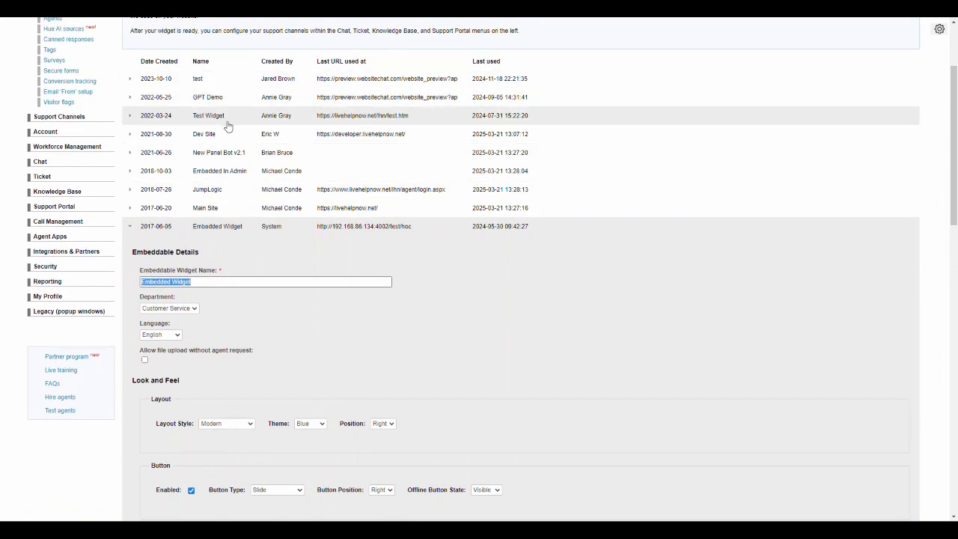
{"action": "scroll", "coordinate": [266, 273], "scroll_direction": "down", "scroll_amount": 2}
{"action": "left_click", "coordinate": [189, 158]}
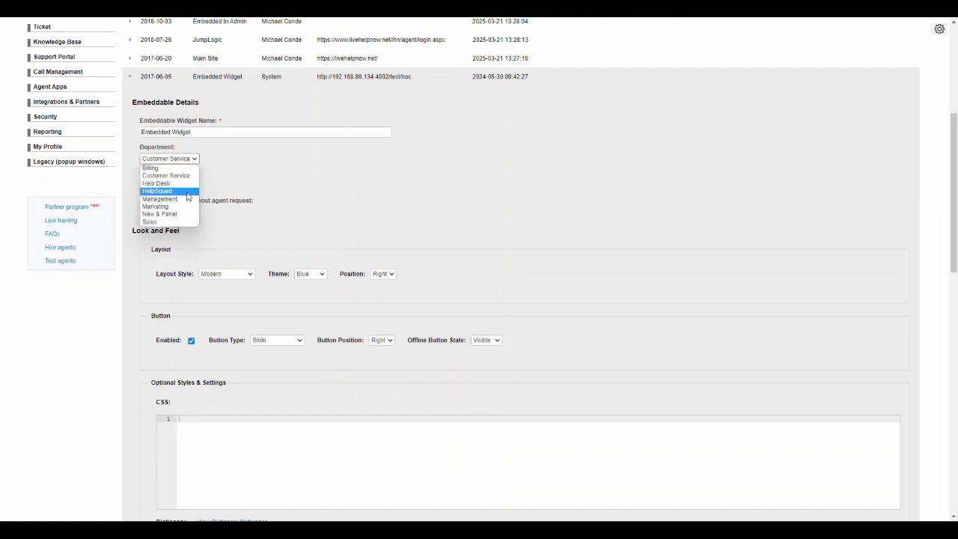
{"action": "left_click", "coordinate": [267, 176]}
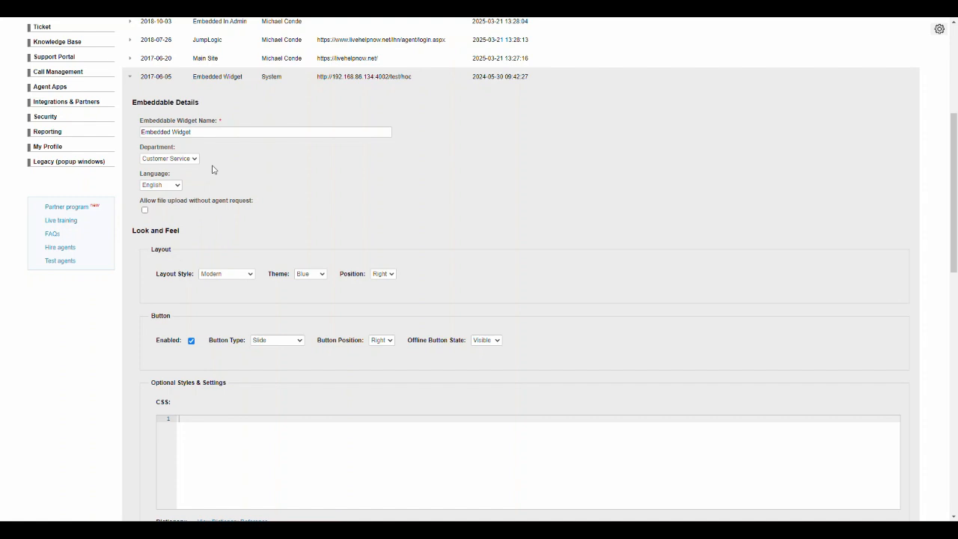
{"action": "left_click", "coordinate": [194, 161]}
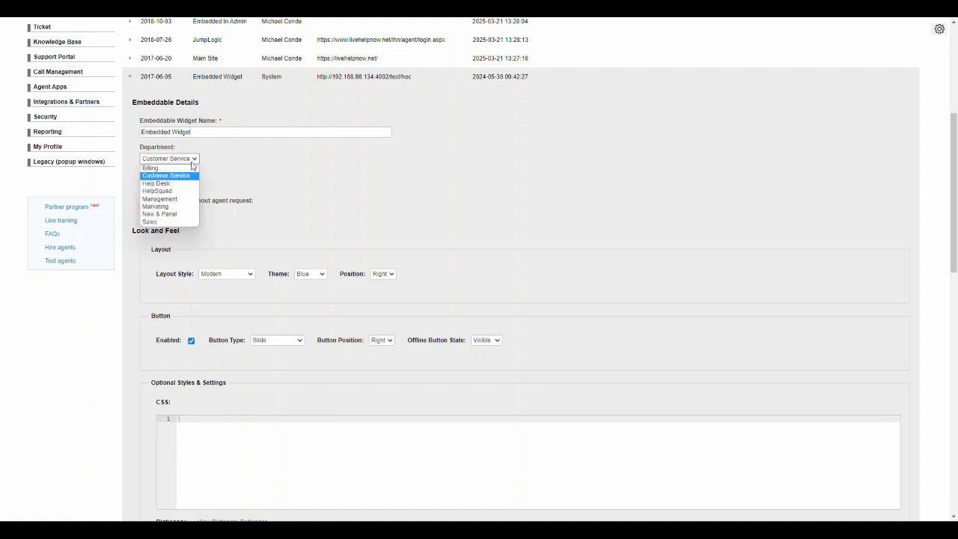
{"action": "left_click", "coordinate": [262, 177]}
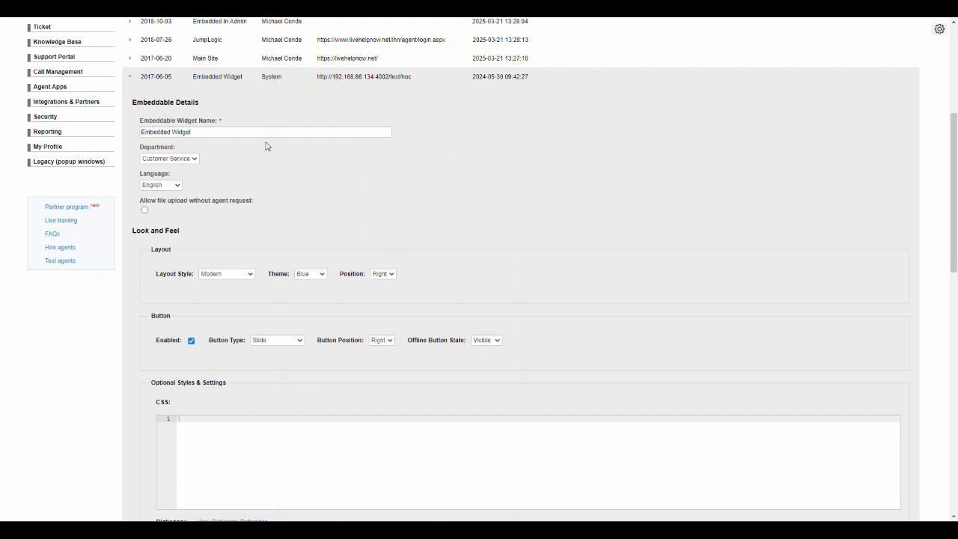
{"action": "left_click", "coordinate": [194, 159]}
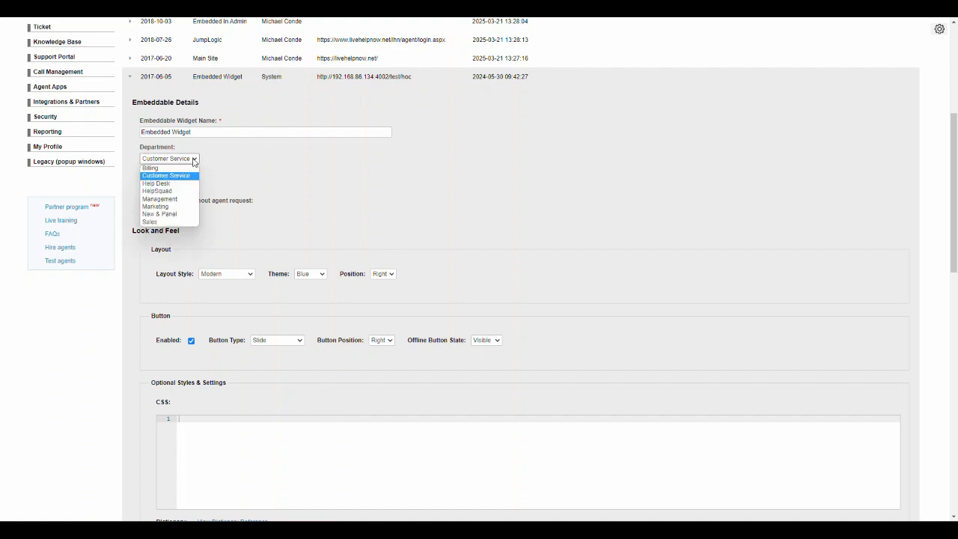
{"action": "left_click", "coordinate": [185, 160]}
Step: Review the widget's language choices and try the option allowing file upload without agent request
{"action": "left_click", "coordinate": [168, 185]}
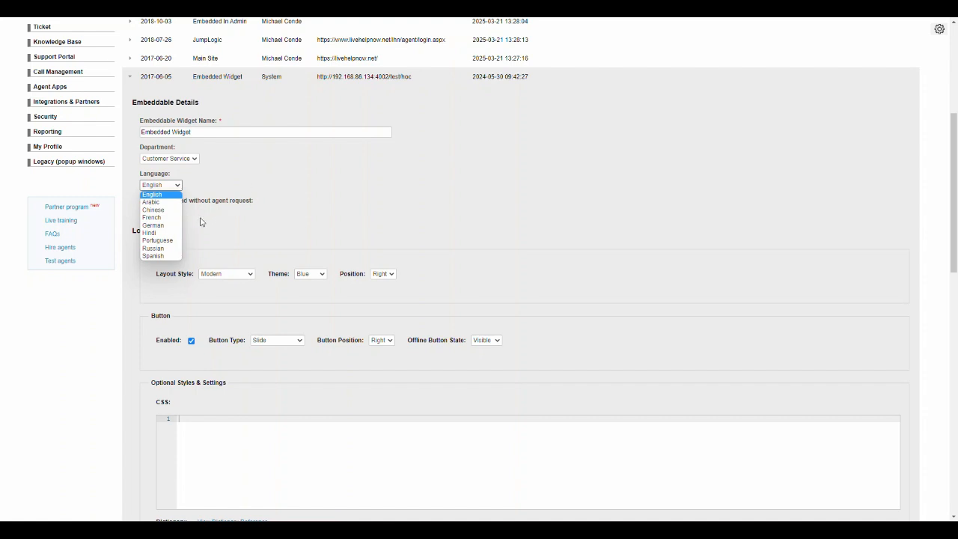
{"action": "left_click", "coordinate": [265, 197]}
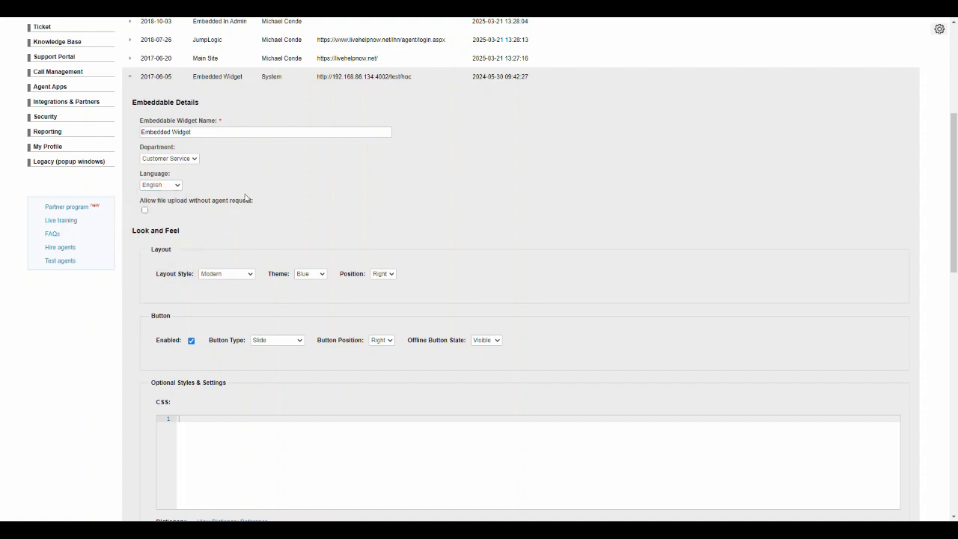
{"action": "left_click", "coordinate": [145, 212]}
{"action": "left_click", "coordinate": [145, 211]}
Step: Try the Modern [Legacy] layout style, inspect its theme and position choices, and return the layout style to Modern
{"action": "scroll", "coordinate": [184, 224], "scroll_direction": "down", "scroll_amount": 2}
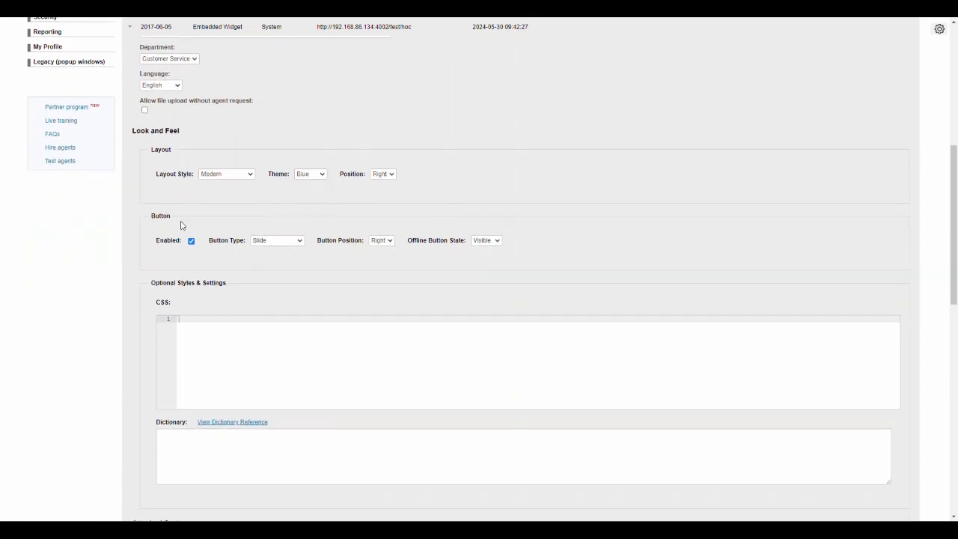
{"action": "left_click_drag", "start_coordinate": [129, 133], "coordinate": [180, 134]}
{"action": "left_click", "coordinate": [241, 177]}
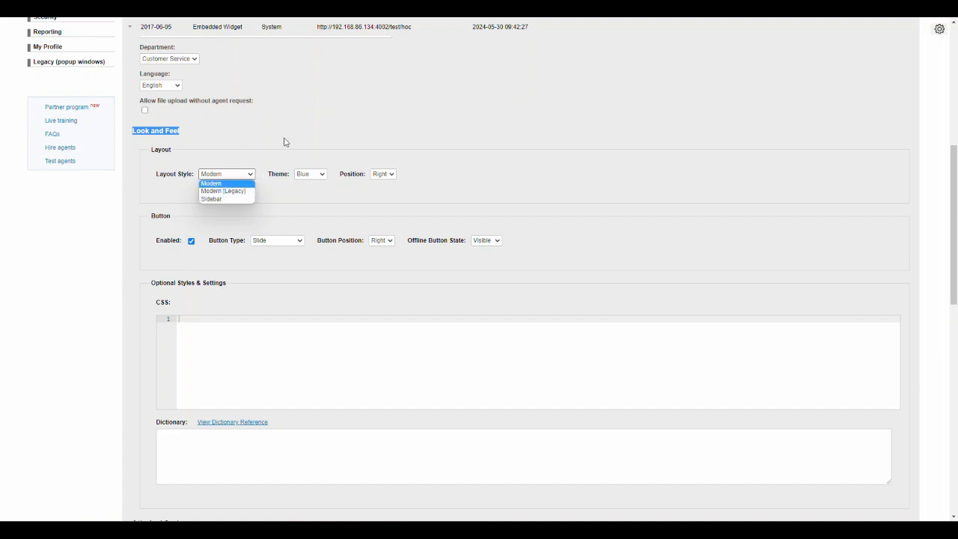
{"action": "left_click", "coordinate": [238, 193]}
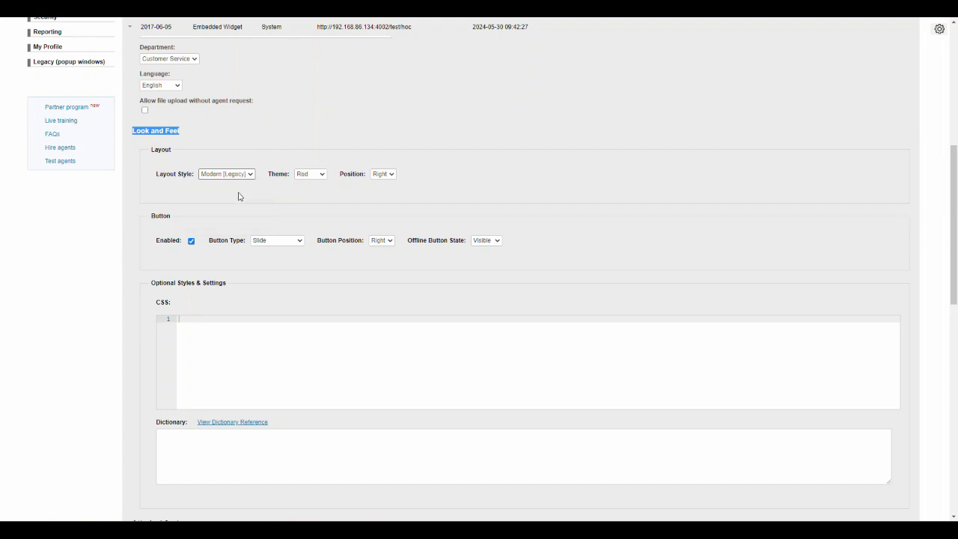
{"action": "left_click", "coordinate": [313, 177]}
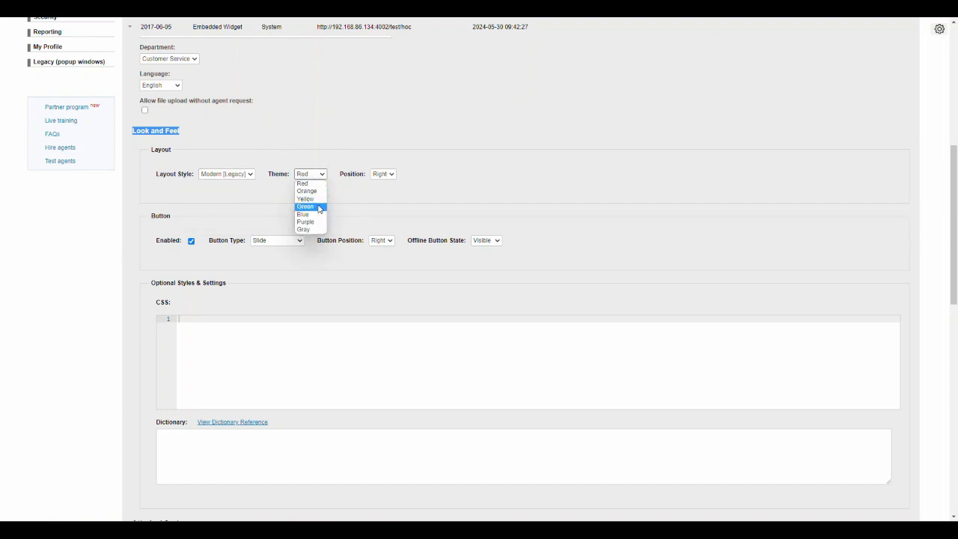
{"action": "left_click", "coordinate": [366, 187]}
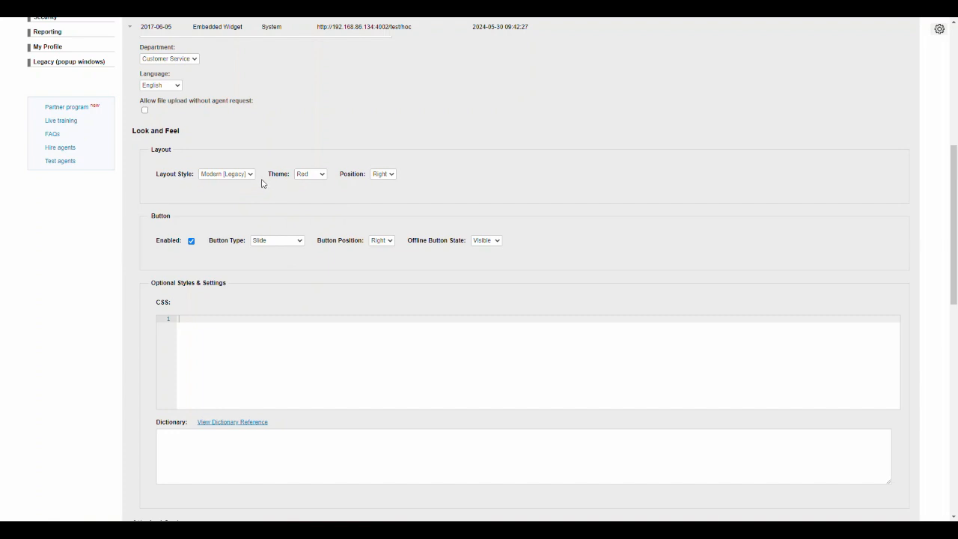
{"action": "left_click", "coordinate": [383, 173]}
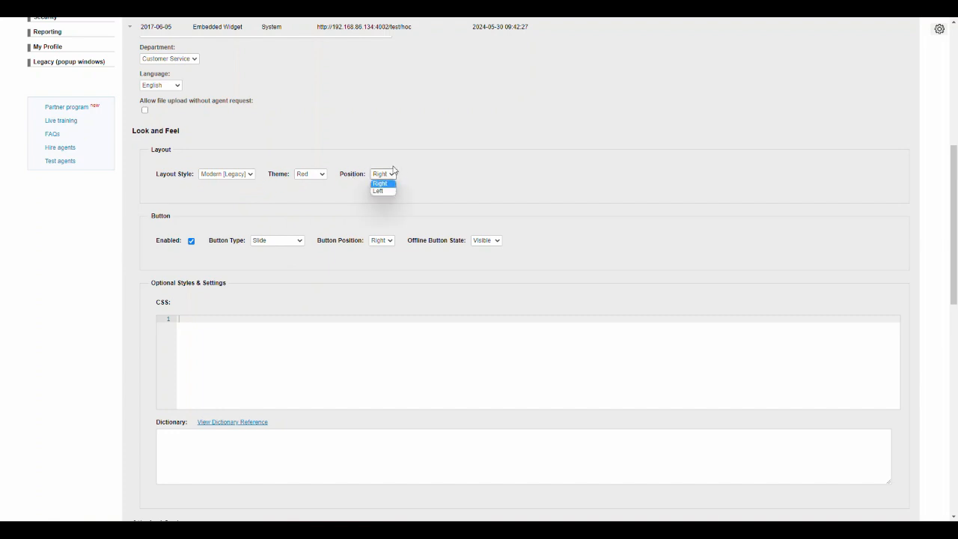
{"action": "left_click", "coordinate": [343, 160]}
{"action": "left_click", "coordinate": [247, 175]}
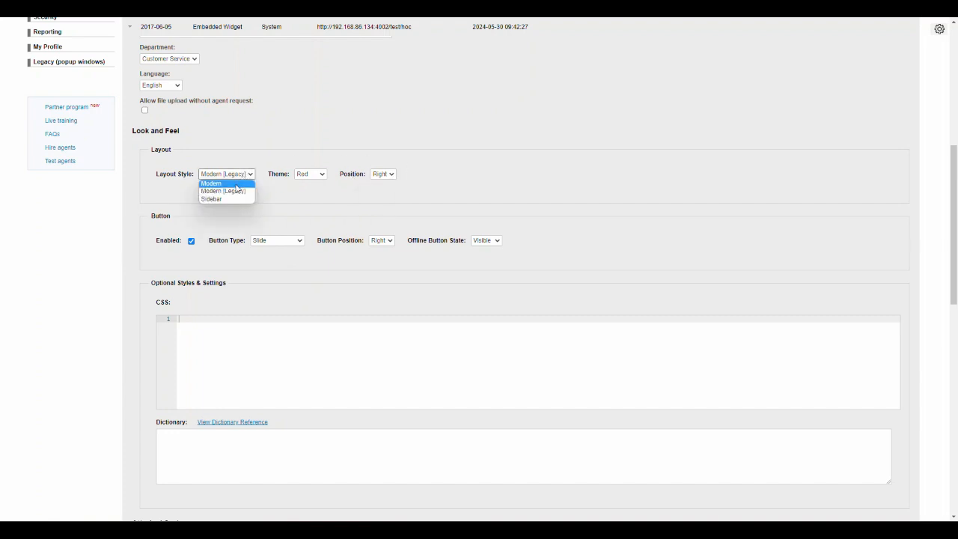
{"action": "left_click", "coordinate": [237, 184]}
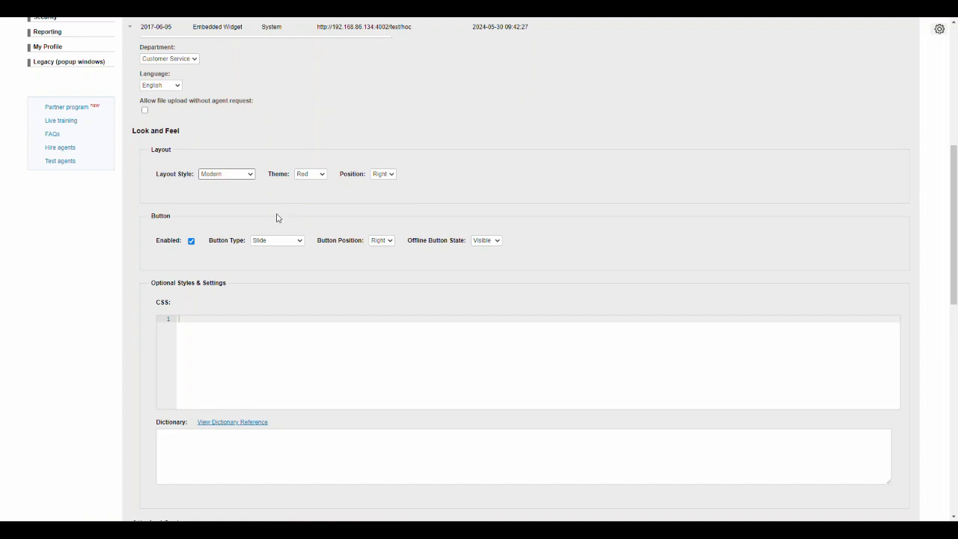
Step: Set the widget theme to Custom and try several shades, settling on the blue #1e73d4
{"action": "left_click", "coordinate": [310, 176]}
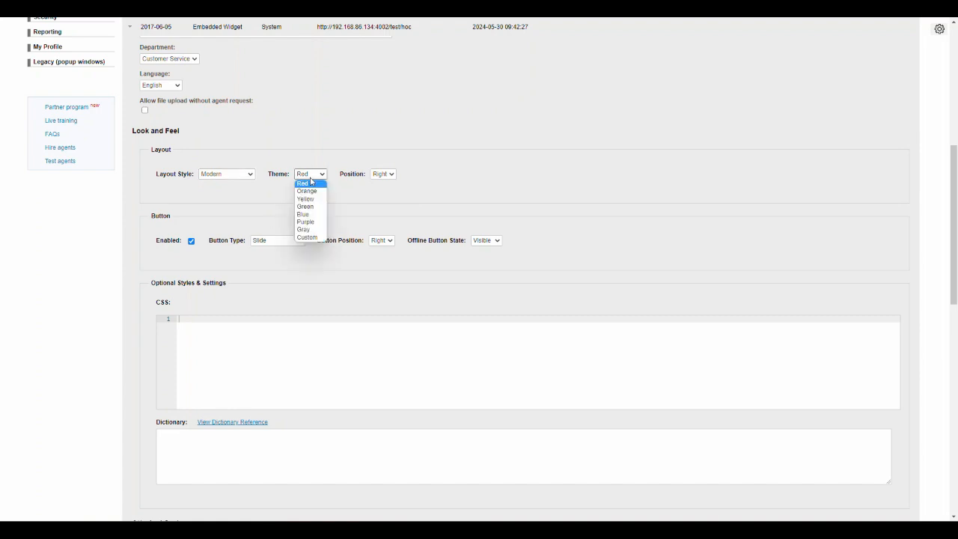
{"action": "left_click", "coordinate": [305, 237]}
{"action": "left_click", "coordinate": [337, 176]}
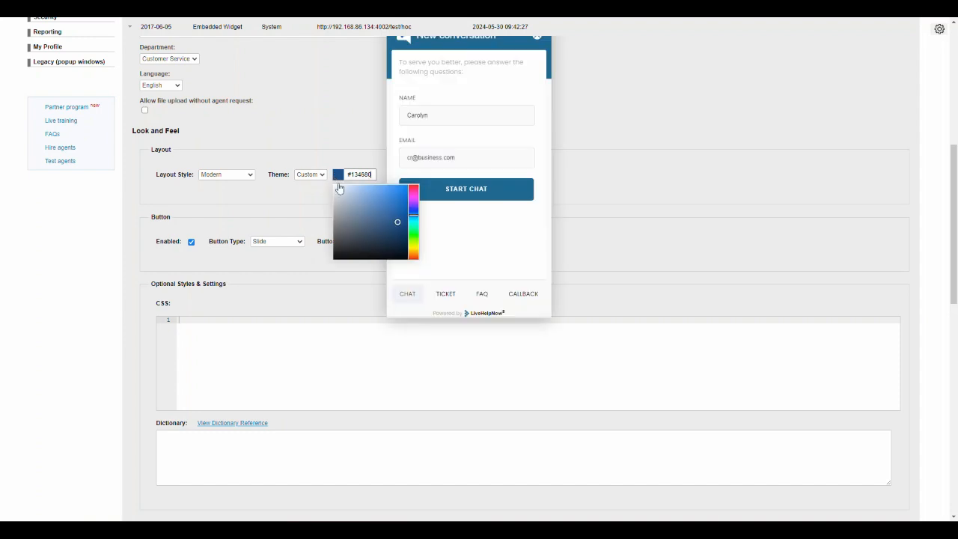
{"action": "left_click", "coordinate": [398, 216]}
{"action": "left_click", "coordinate": [402, 194]}
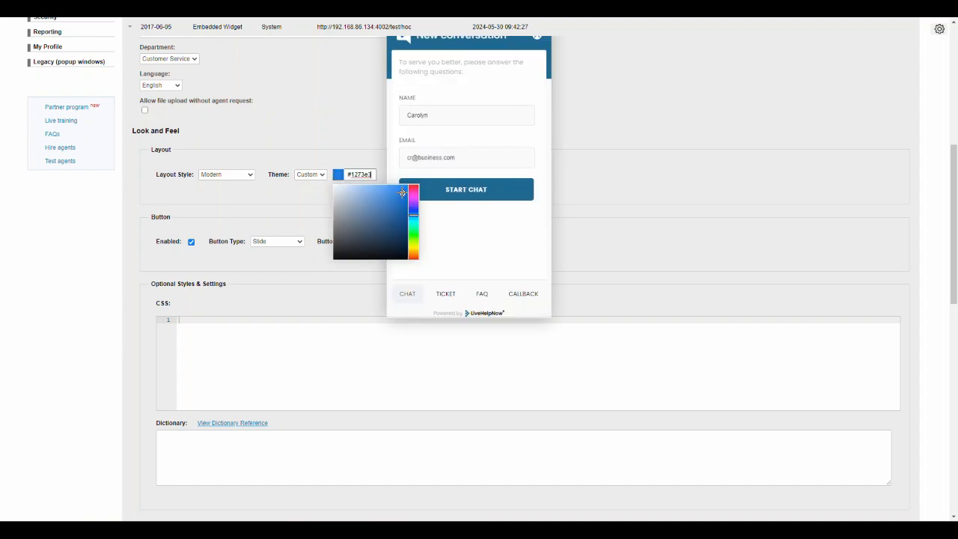
{"action": "left_click", "coordinate": [349, 194]}
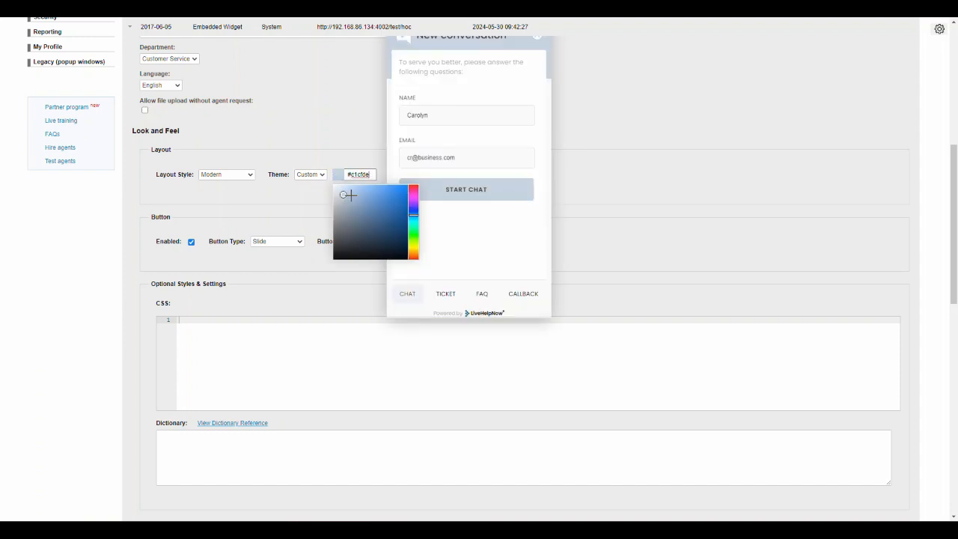
{"action": "left_click", "coordinate": [384, 206]}
{"action": "left_click", "coordinate": [396, 198]}
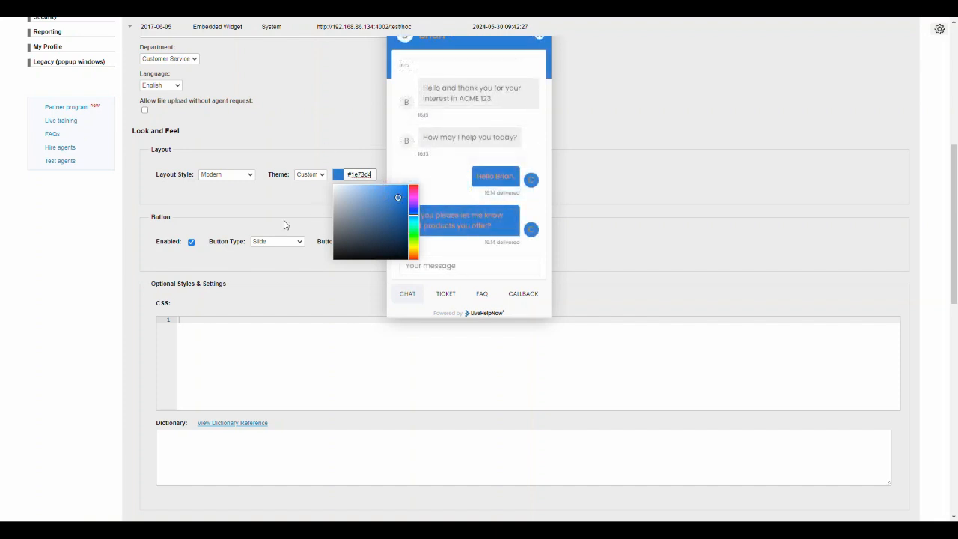
Step: Try the Sidebar layout style and restore the Modern style with the Custom theme
{"action": "left_click", "coordinate": [240, 178]}
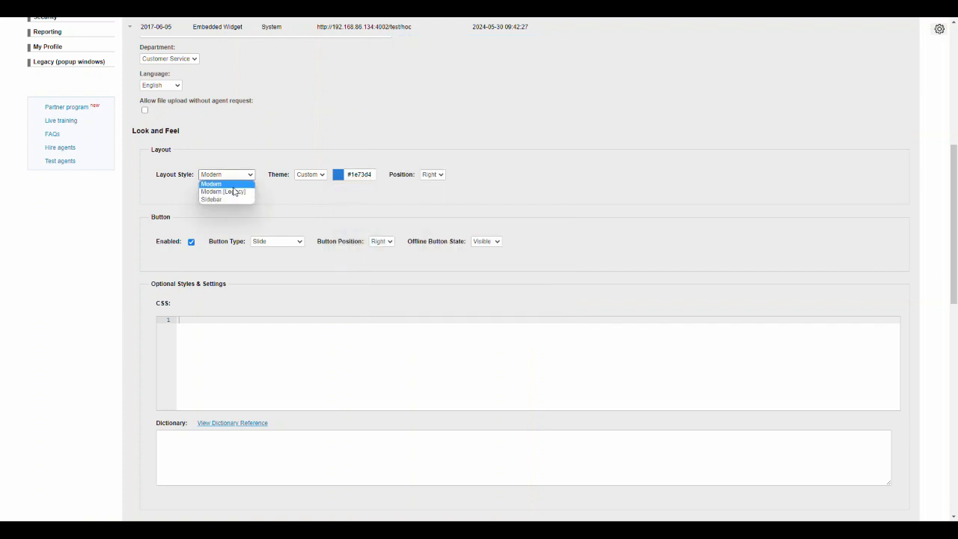
{"action": "left_click", "coordinate": [225, 199]}
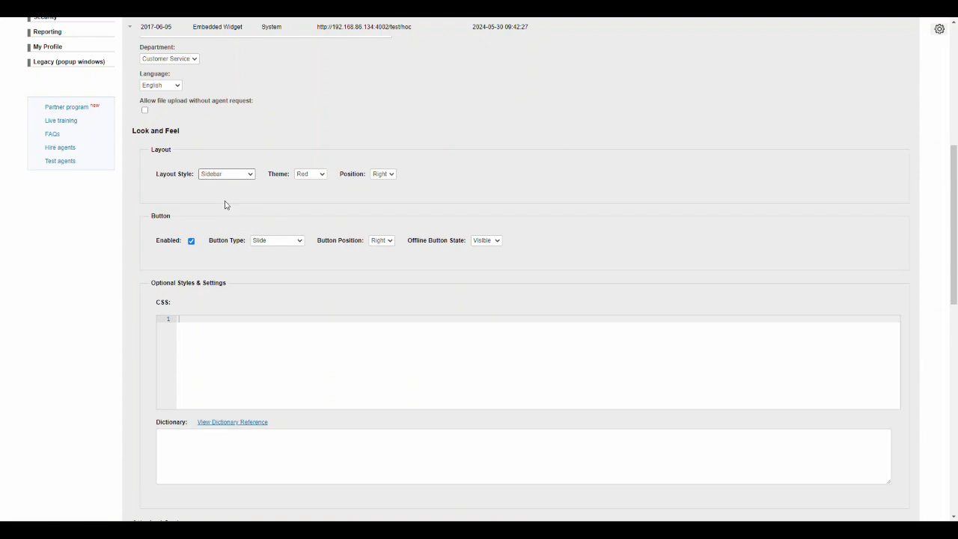
{"action": "left_click", "coordinate": [231, 182]}
{"action": "left_click", "coordinate": [232, 185]}
{"action": "left_click", "coordinate": [315, 177]}
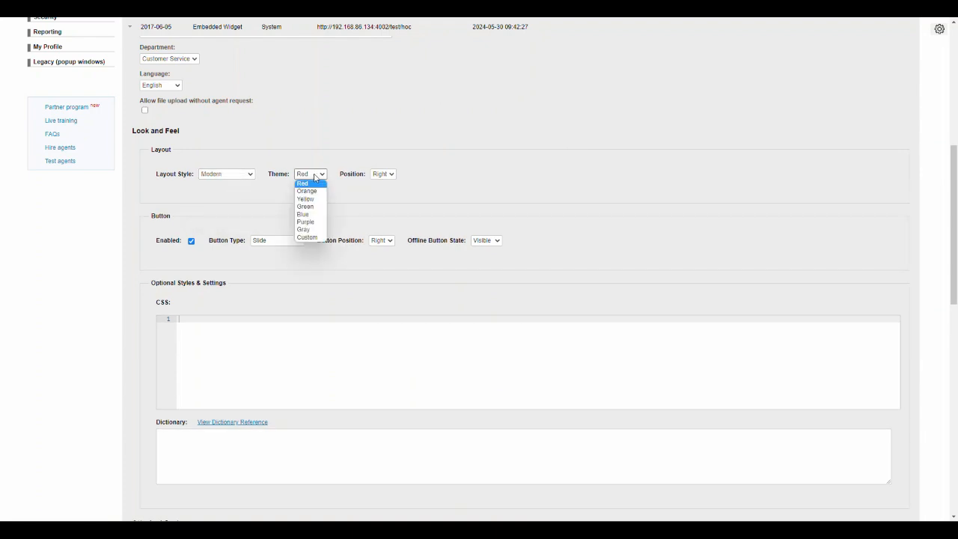
{"action": "left_click", "coordinate": [309, 237]}
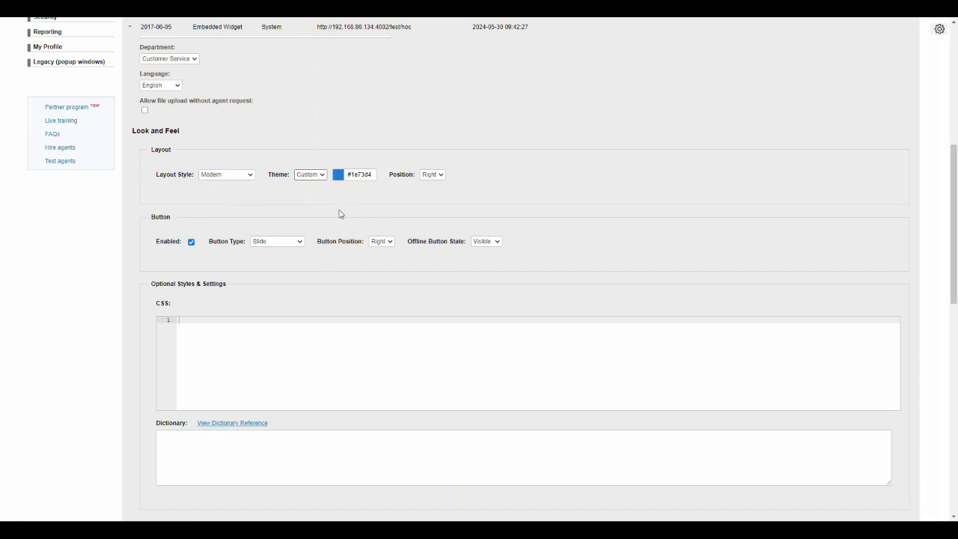
Step: Preview the custom theme color and review the layout style and widget position choices
{"action": "left_click", "coordinate": [338, 175]}
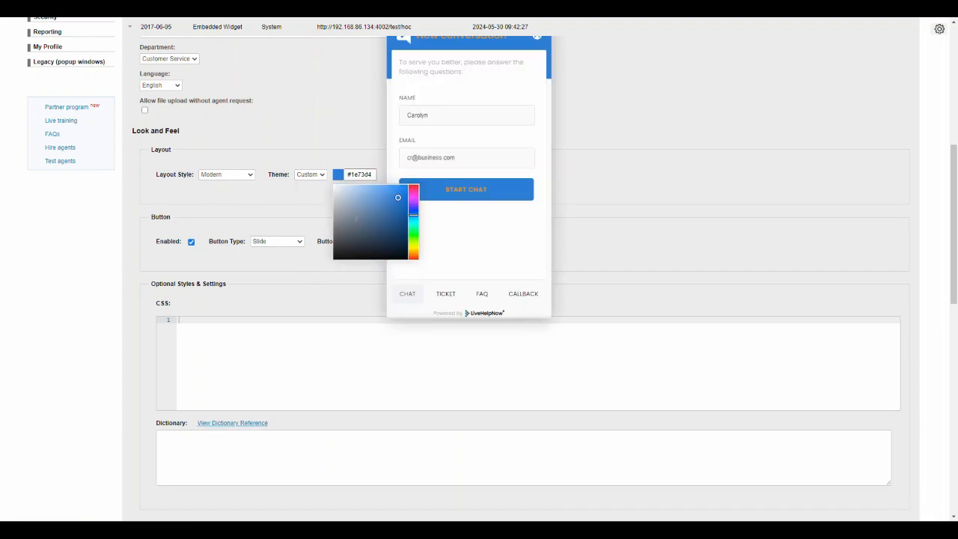
{"action": "left_click", "coordinate": [299, 205]}
{"action": "left_click", "coordinate": [213, 179]}
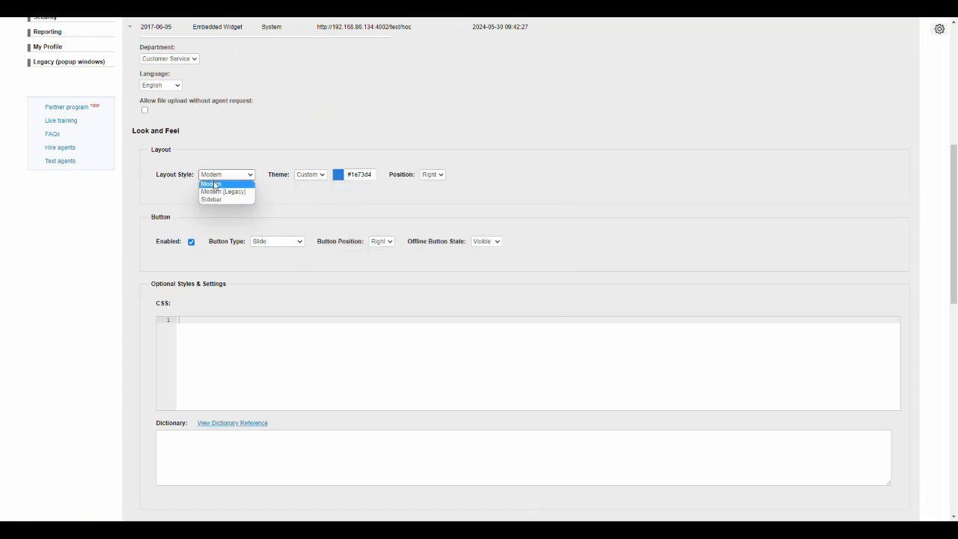
{"action": "left_click", "coordinate": [228, 173]}
{"action": "left_click", "coordinate": [431, 177]}
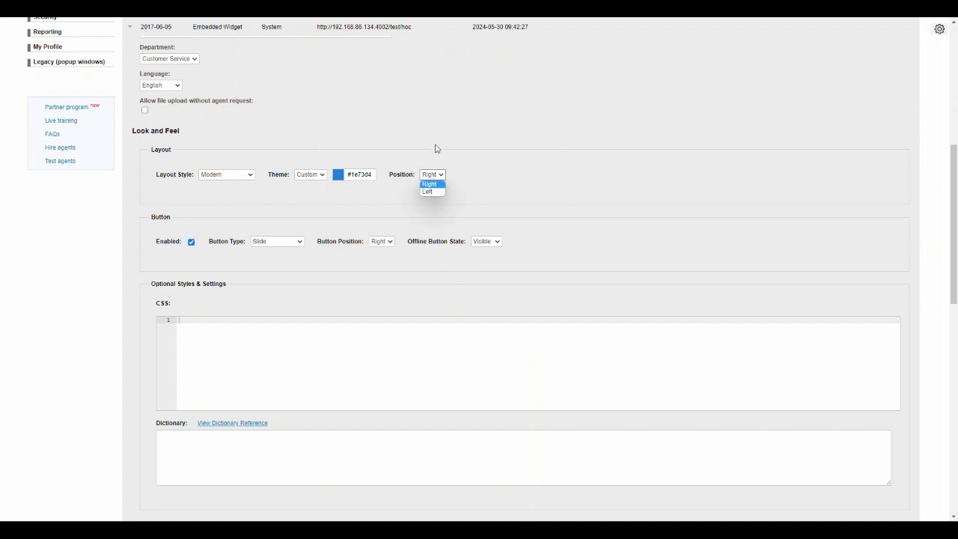
{"action": "left_click", "coordinate": [434, 149]}
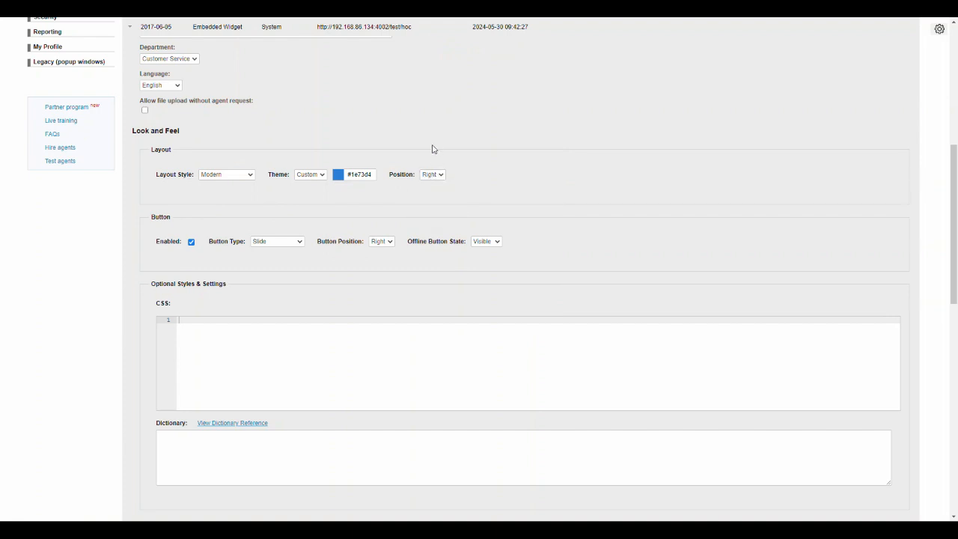
Step: Review the available button types and the Visible and Hidden choices for the offline button state
{"action": "left_click", "coordinate": [276, 244]}
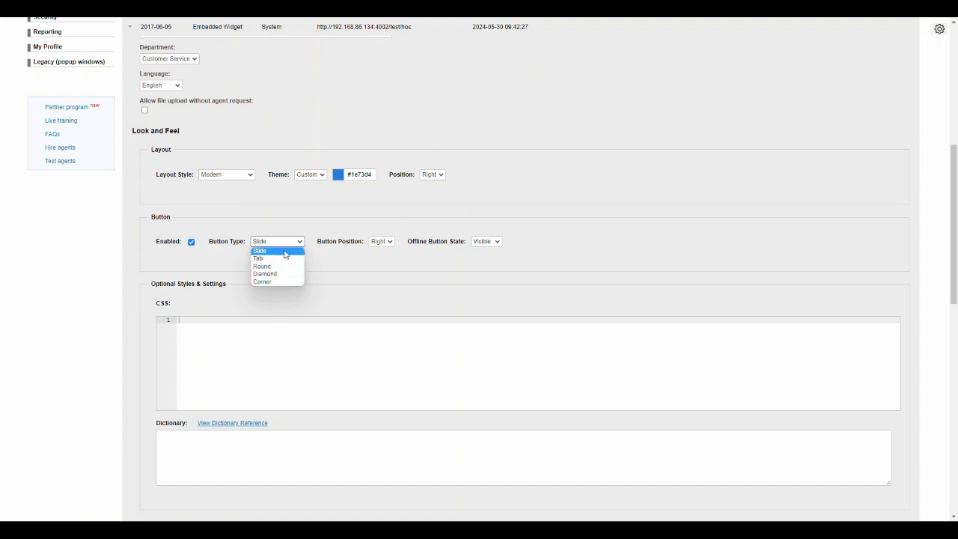
{"action": "left_click", "coordinate": [324, 271]}
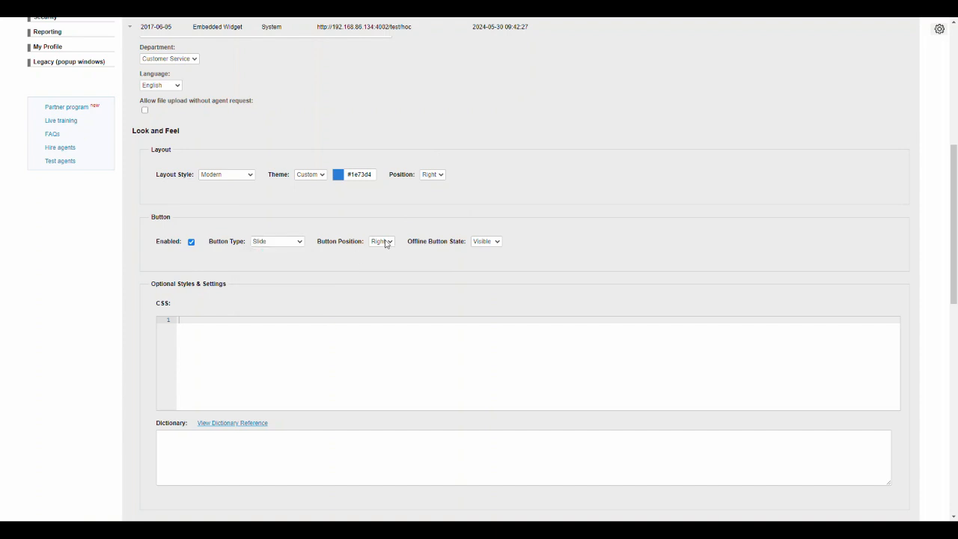
{"action": "left_click", "coordinate": [495, 241]}
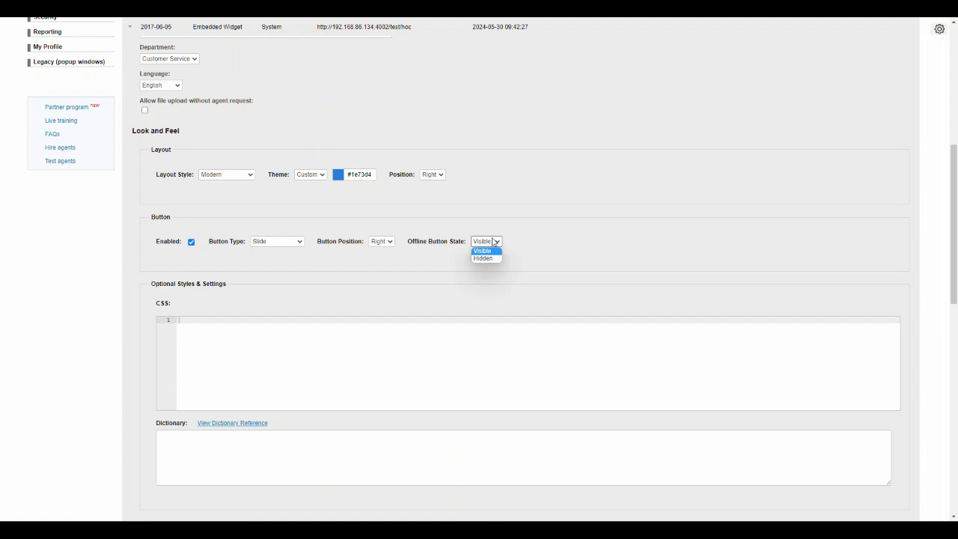
{"action": "left_click", "coordinate": [459, 249]}
{"action": "left_click_drag", "start_coordinate": [411, 241], "coordinate": [465, 244]}
{"action": "left_click", "coordinate": [494, 244]}
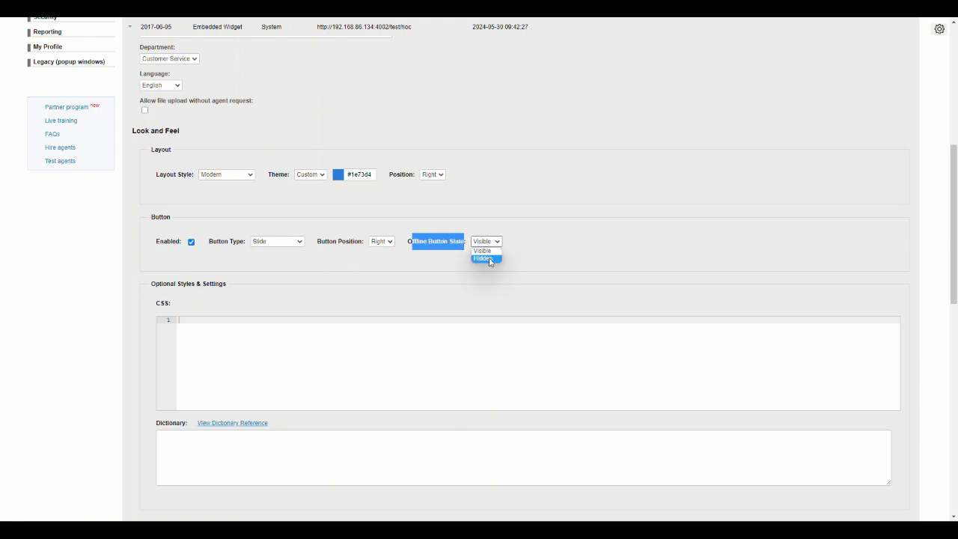
{"action": "left_click", "coordinate": [557, 223]}
Step: Examine the Optional Styles & Settings section with its CSS and Dictionary fields
{"action": "scroll", "coordinate": [331, 265], "scroll_direction": "down", "scroll_amount": 2}
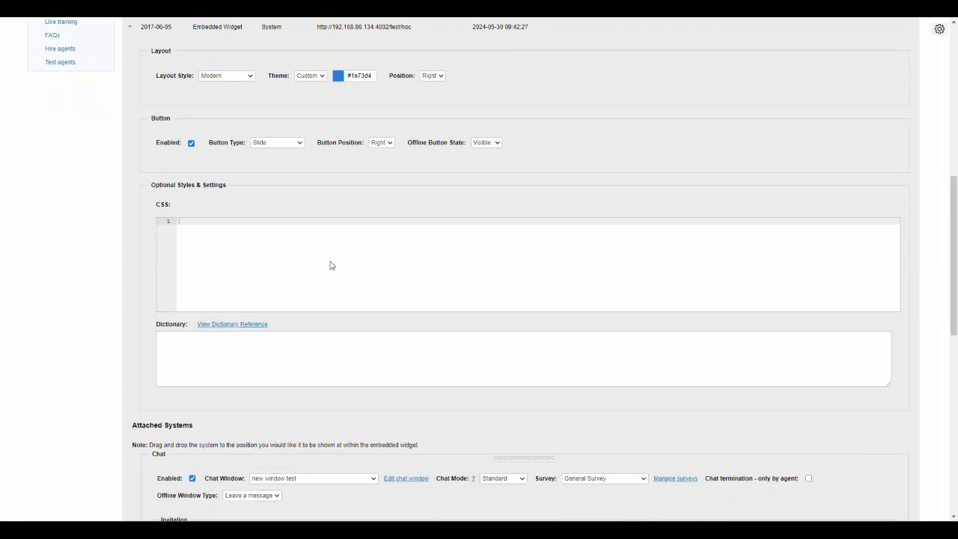
{"action": "left_click_drag", "start_coordinate": [145, 135], "coordinate": [226, 133]}
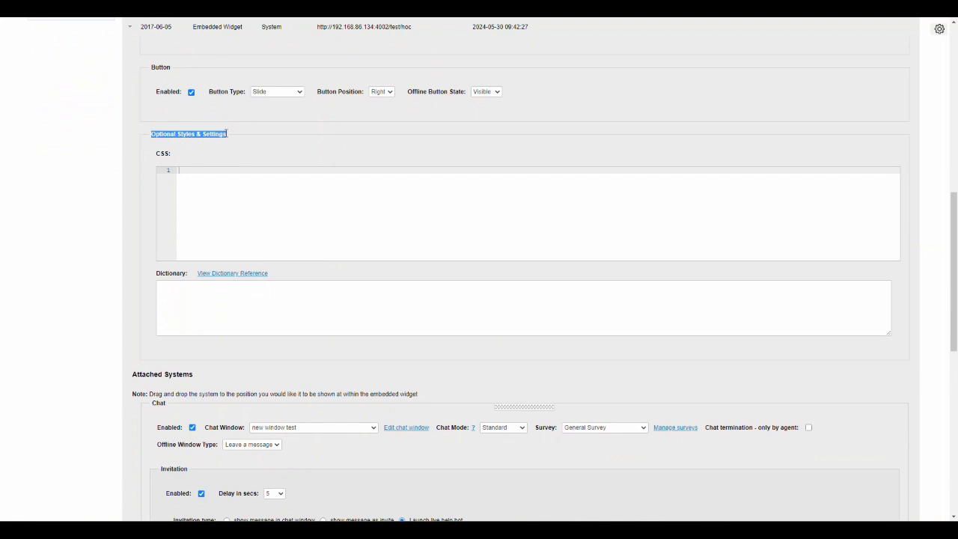
{"action": "left_click", "coordinate": [282, 182]}
{"action": "scroll", "coordinate": [333, 195], "scroll_direction": "up", "scroll_amount": 2}
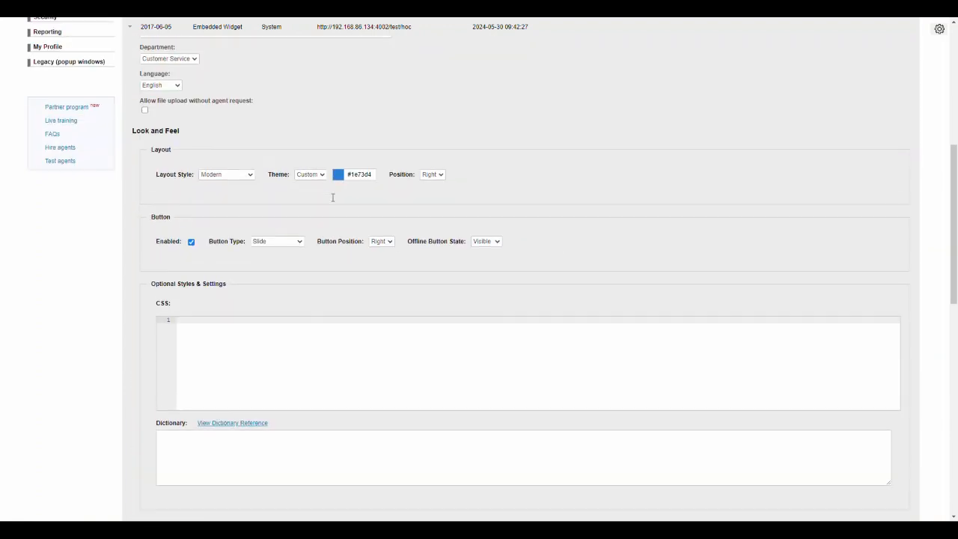
{"action": "scroll", "coordinate": [332, 199], "scroll_direction": "down", "scroll_amount": 1}
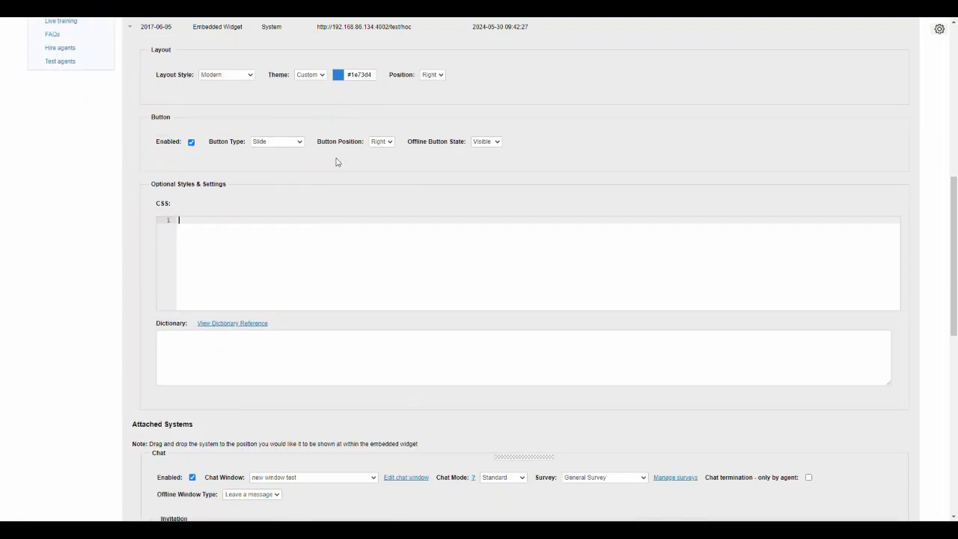
Step: Preview how the custom theme color looks in the sample conversation and the pre-chat form
{"action": "left_click", "coordinate": [339, 75]}
{"action": "scroll", "coordinate": [469, 163], "scroll_direction": "up", "scroll_amount": 1}
{"action": "scroll", "coordinate": [470, 162], "scroll_direction": "up", "scroll_amount": 1}
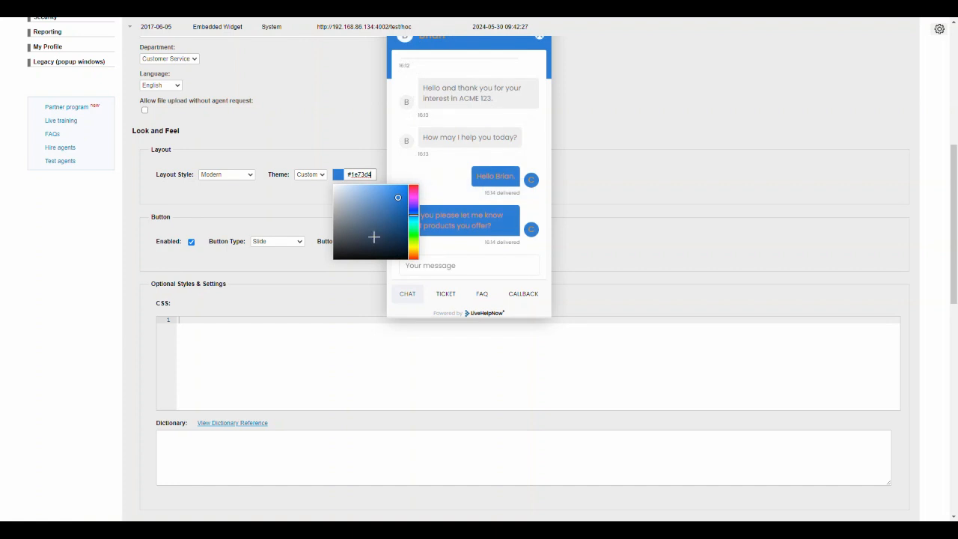
{"action": "left_click", "coordinate": [318, 364]}
{"action": "scroll", "coordinate": [226, 342], "scroll_direction": "down", "scroll_amount": 1}
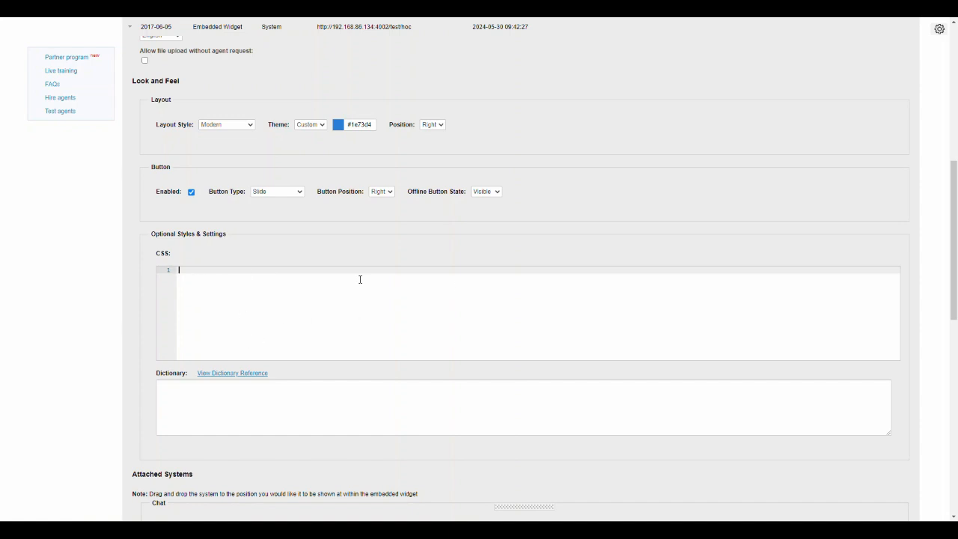
{"action": "left_click", "coordinate": [345, 127]}
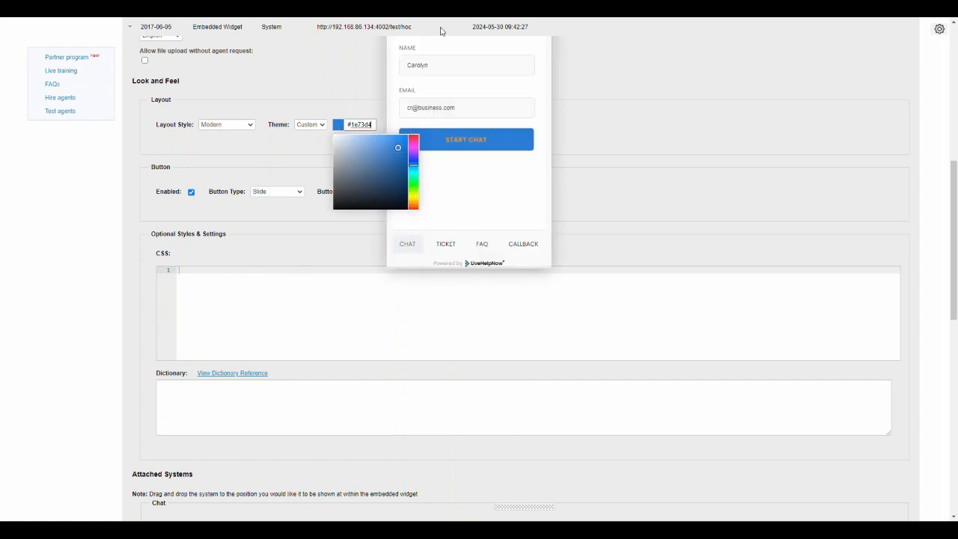
{"action": "left_click", "coordinate": [328, 300]}
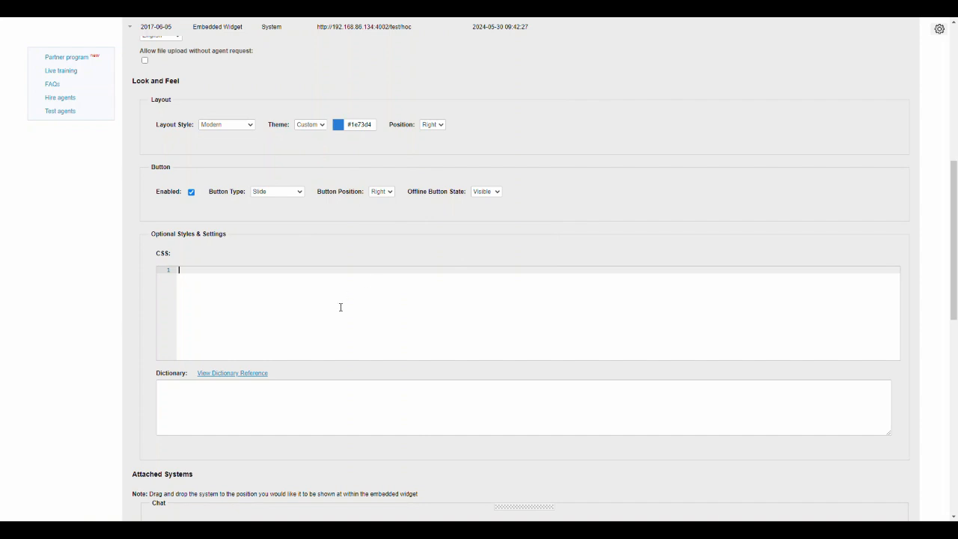
Step: Open the Dictionary reference and look through the list of English text entries
{"action": "scroll", "coordinate": [322, 280], "scroll_direction": "down", "scroll_amount": 3}
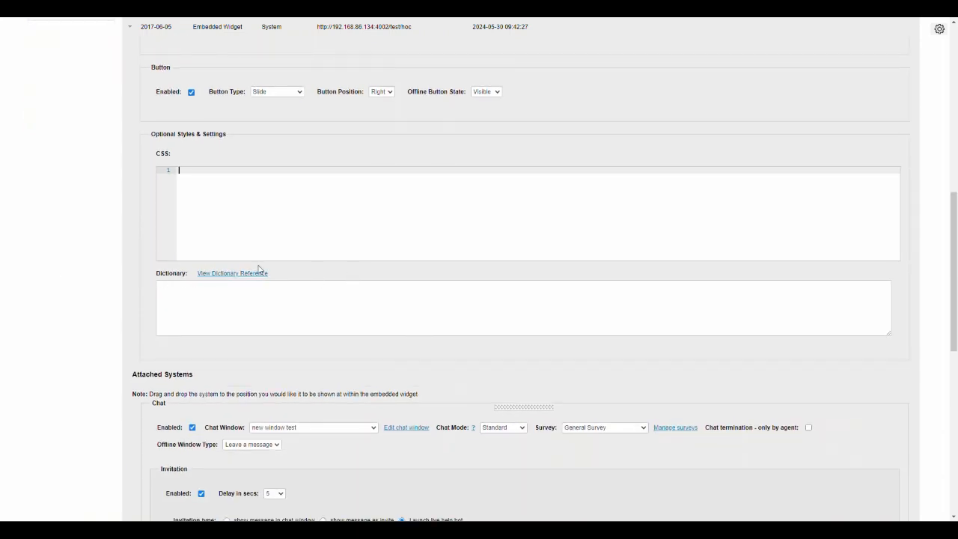
{"action": "left_click", "coordinate": [234, 273]}
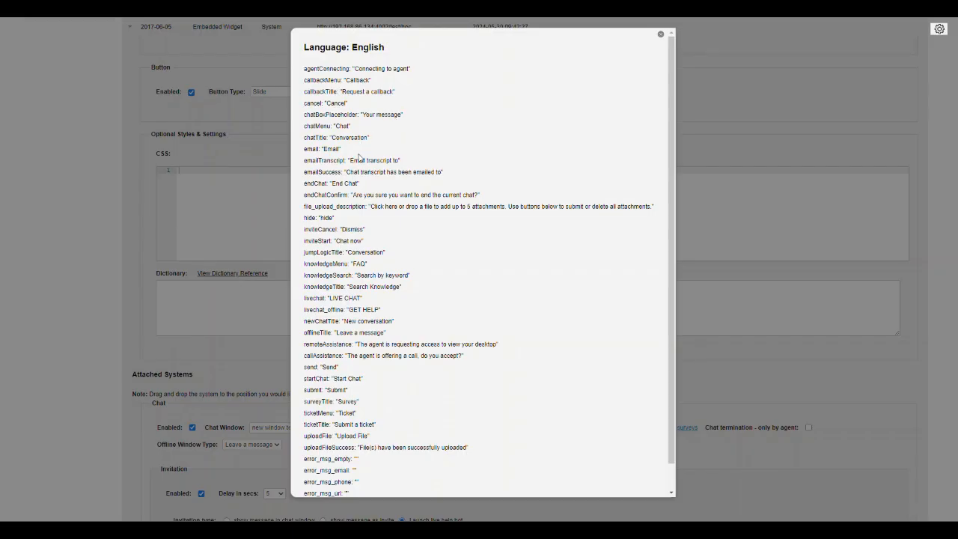
{"action": "scroll", "coordinate": [360, 158], "scroll_direction": "down", "scroll_amount": 1}
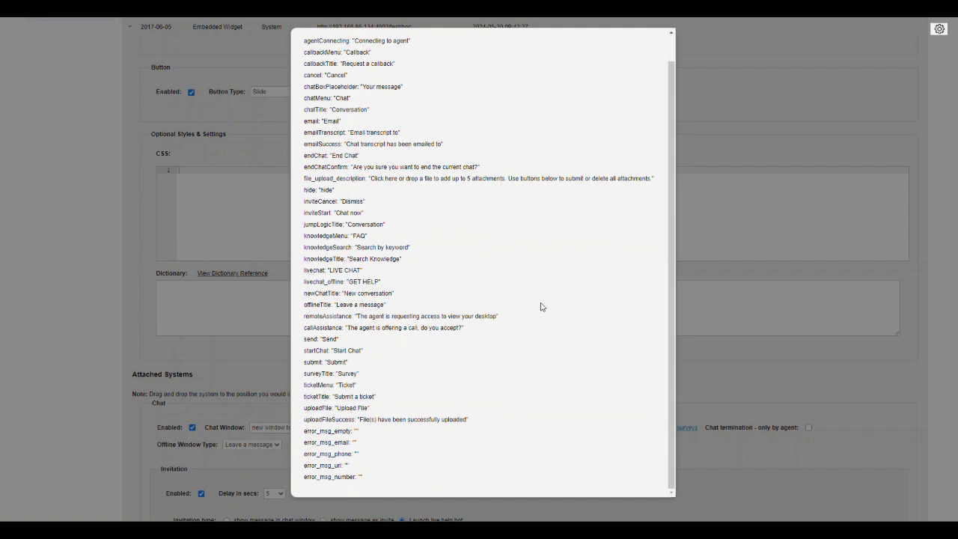
{"action": "scroll", "coordinate": [541, 306], "scroll_direction": "up", "scroll_amount": 1}
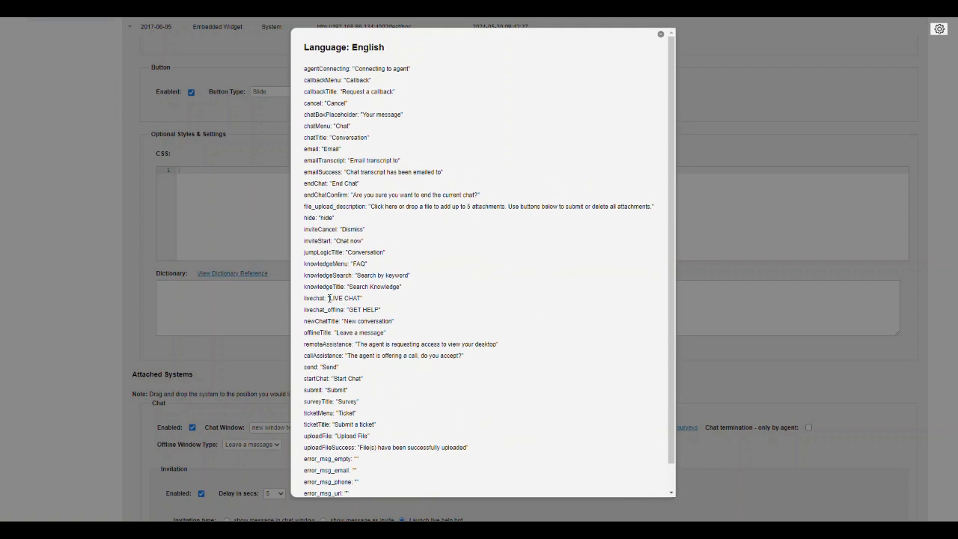
Step: Copy the livechat: "LIVE CHAT" entry from the Dictionary reference into the widget's Dictionary field
{"action": "left_click_drag", "start_coordinate": [329, 297], "coordinate": [361, 299]}
{"action": "left_click", "coordinate": [330, 298]}
{"action": "left_click_drag", "start_coordinate": [329, 298], "coordinate": [363, 299]}
{"action": "left_click", "coordinate": [378, 299]}
{"action": "left_click_drag", "start_coordinate": [378, 299], "coordinate": [301, 299]}
{"action": "key", "text": "ctrl+c"}
{"action": "left_click", "coordinate": [227, 298]}
{"action": "left_click", "coordinate": [661, 35]}
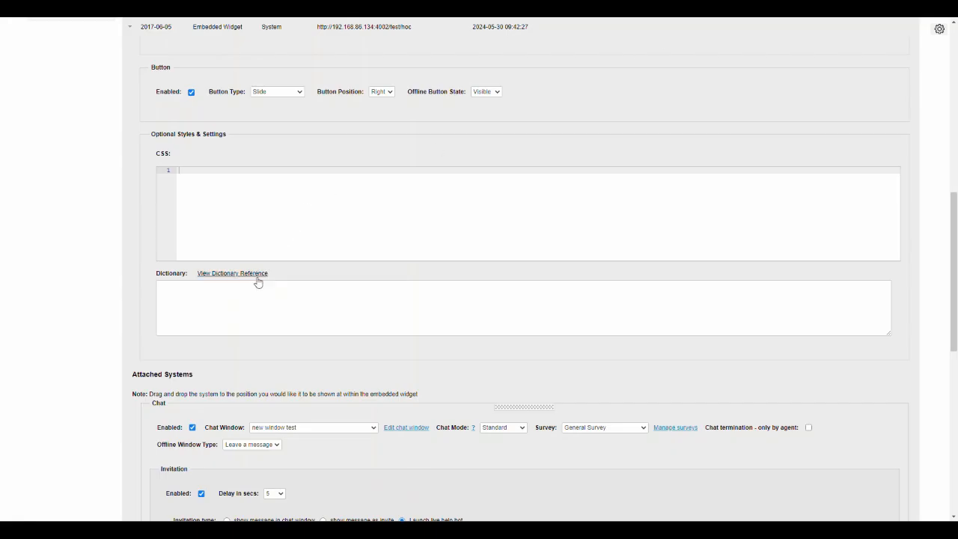
{"action": "left_click", "coordinate": [220, 304]}
{"action": "key", "text": "ctrl+v"}
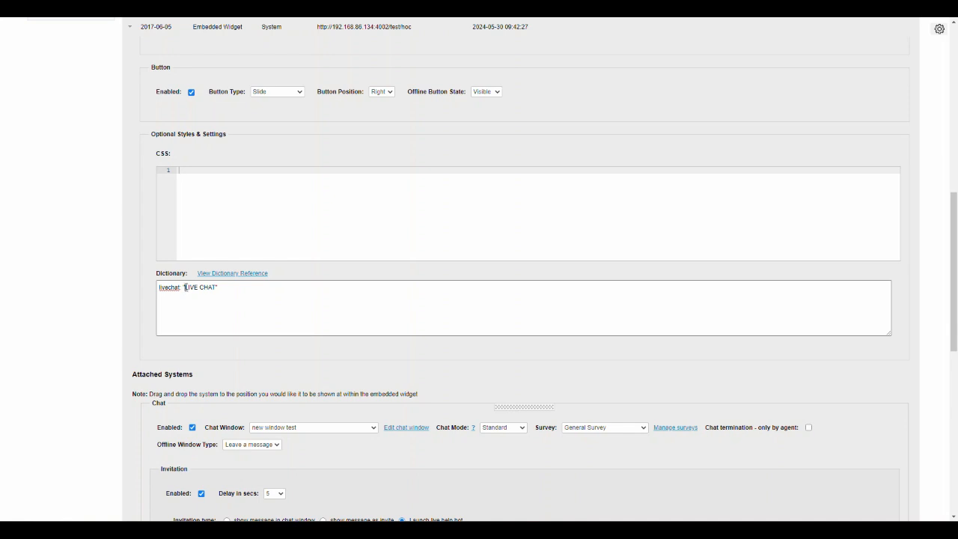
Step: Replace the livechat entry's LIVE CHAT text with "click here for help" in the Dictionary field
{"action": "left_click_drag", "start_coordinate": [185, 287], "coordinate": [217, 287]}
{"action": "type", "text": "click here for heolp"}
{"action": "key", "text": "BackSpace"}
{"action": "key", "text": "BackSpace"}
{"action": "key", "text": "BackSpace"}
{"action": "type", "text": "lp"}
Step: Clear the livechat entry from the Dictionary field and view the Dictionary reference again
{"action": "left_click_drag", "start_coordinate": [252, 286], "coordinate": [143, 284]}
{"action": "key", "text": "BackSpace"}
{"action": "left_click", "coordinate": [240, 274]}
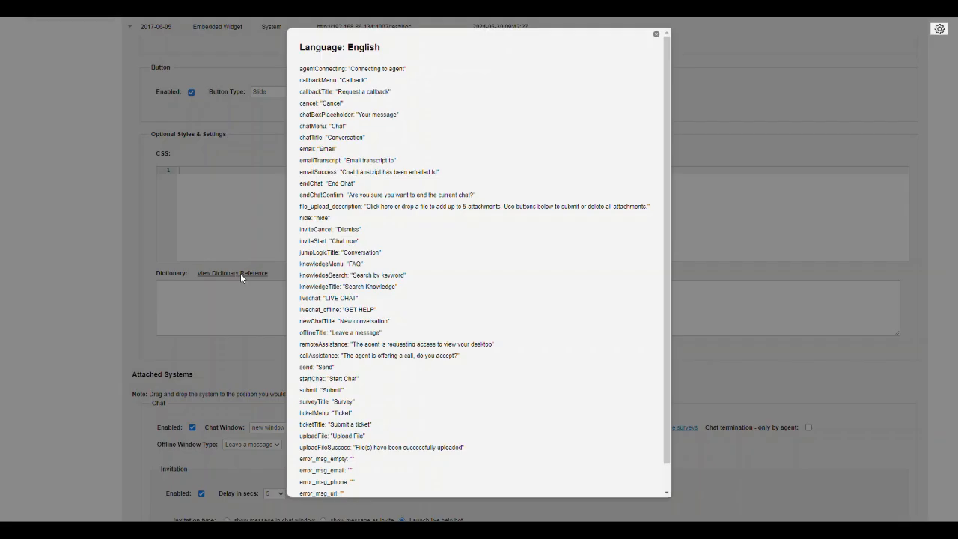
{"action": "left_click", "coordinate": [655, 36]}
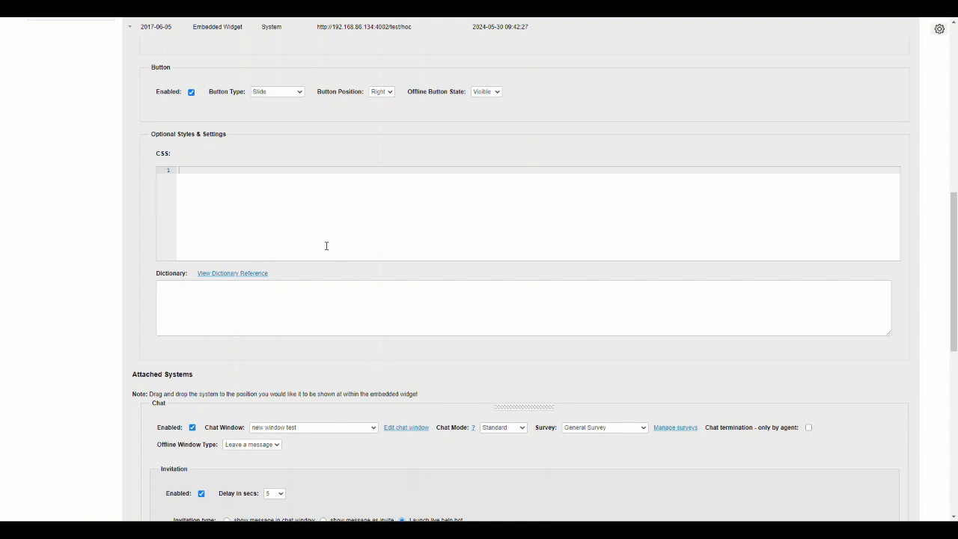
Step: Examine the Attached Systems section and review the chat windows that can be assigned to the widget
{"action": "scroll", "coordinate": [301, 230], "scroll_direction": "down", "scroll_amount": 2}
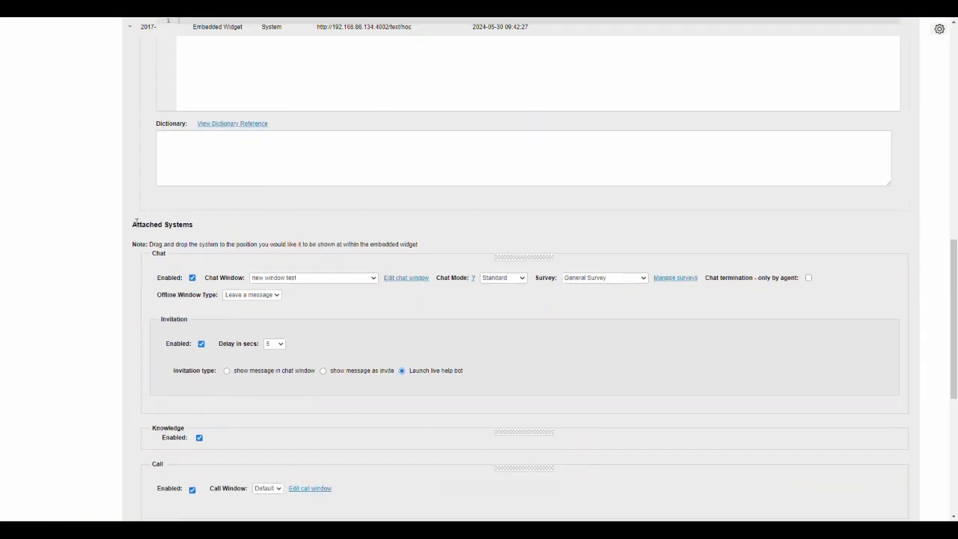
{"action": "left_click_drag", "start_coordinate": [137, 224], "coordinate": [232, 235]}
{"action": "left_click", "coordinate": [267, 239]}
{"action": "left_click", "coordinate": [330, 280]}
{"action": "left_click", "coordinate": [329, 262]}
{"action": "left_click", "coordinate": [311, 280]}
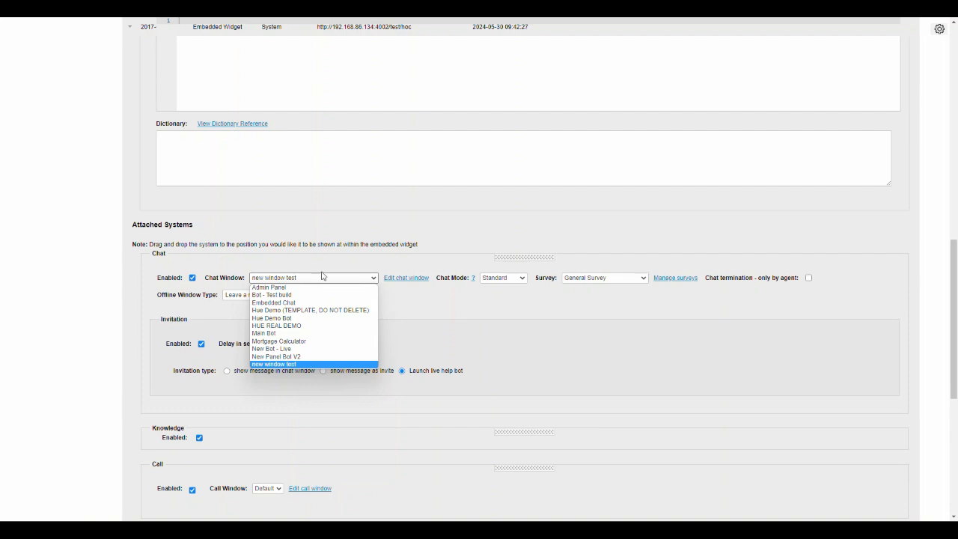
{"action": "left_click", "coordinate": [321, 277]}
{"action": "left_click", "coordinate": [295, 279]}
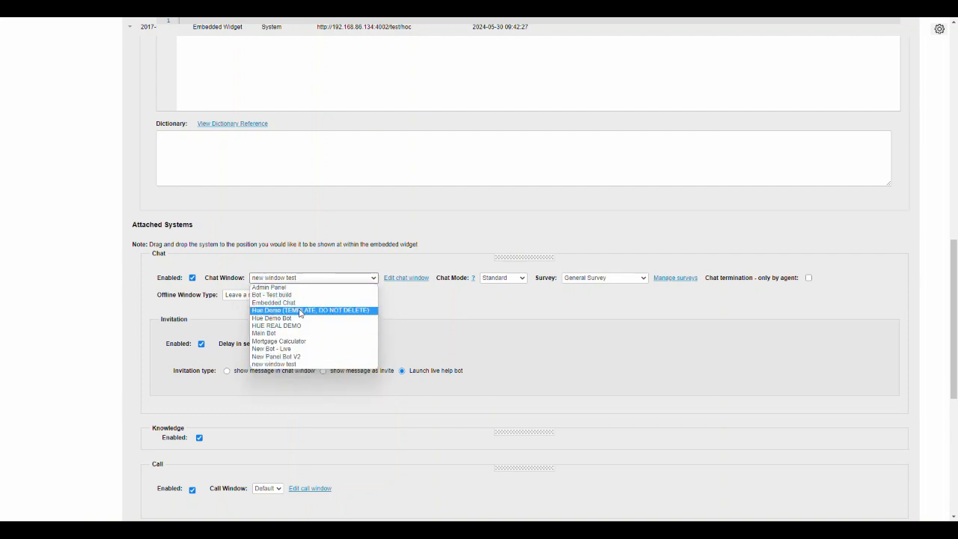
{"action": "left_click", "coordinate": [323, 261]}
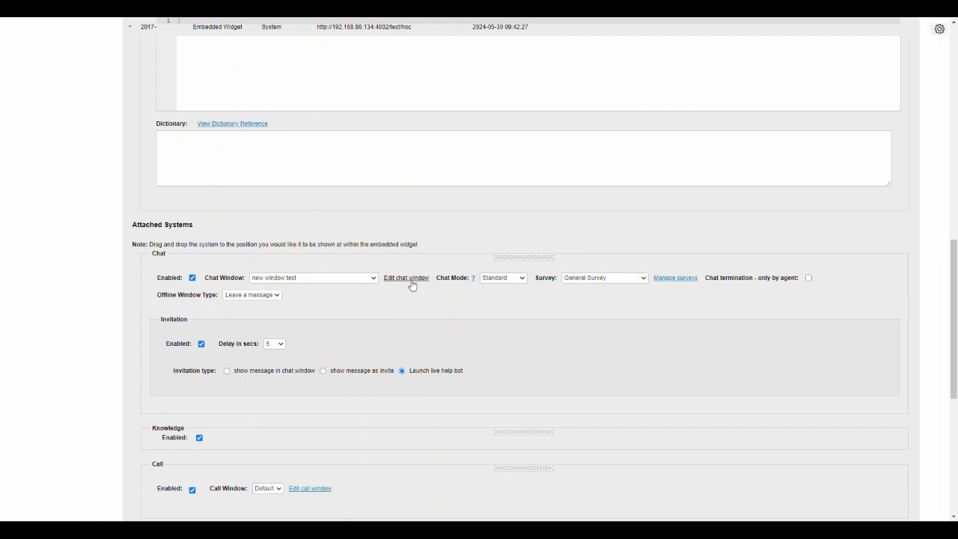
Step: Review the Standard and Conversation chat modes and read the help note on conversation mode
{"action": "left_click", "coordinate": [504, 278]}
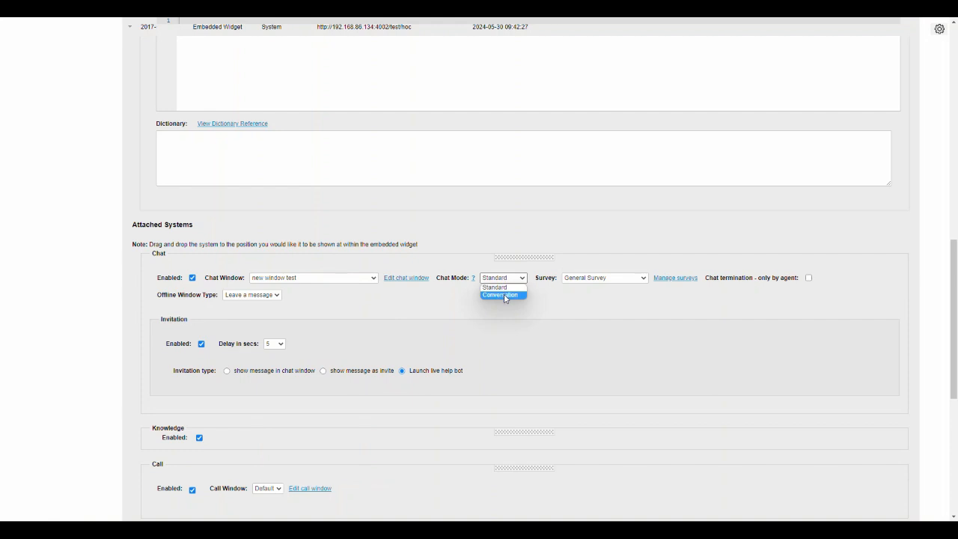
{"action": "left_click", "coordinate": [457, 293]}
{"action": "mouse_move", "coordinate": [473, 282]}
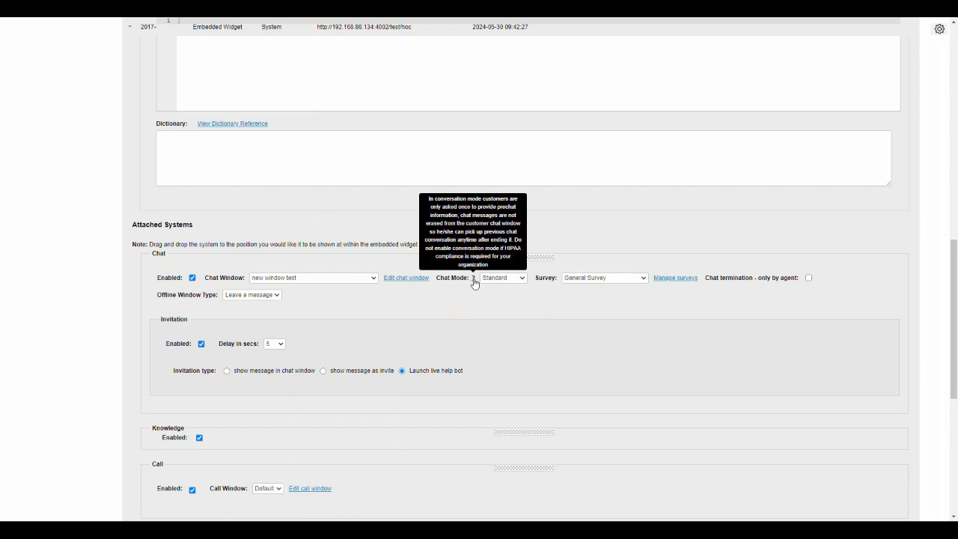
{"action": "left_click", "coordinate": [498, 278]}
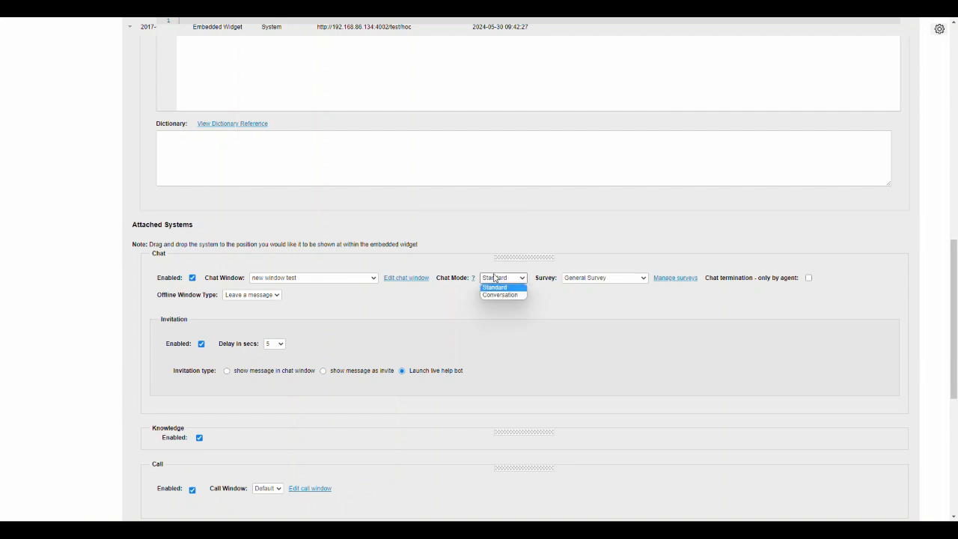
{"action": "left_click", "coordinate": [464, 296]}
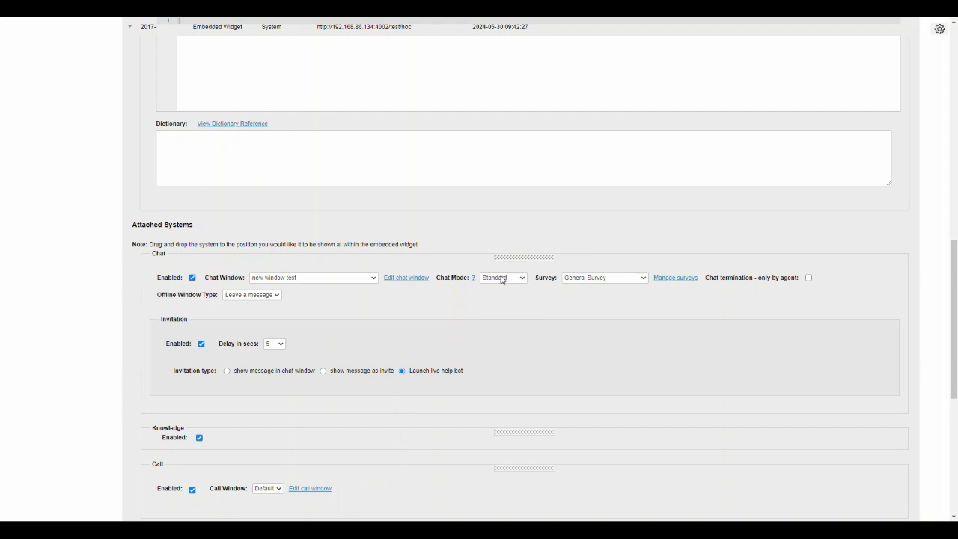
{"action": "left_click", "coordinate": [500, 282]}
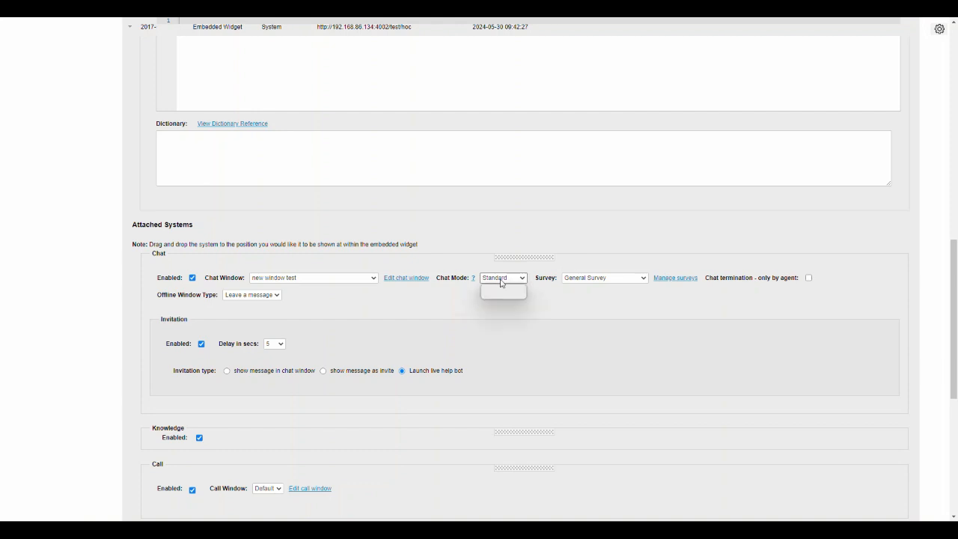
{"action": "left_click", "coordinate": [468, 294]}
Step: Review the survey choices and try the agent-only chat termination option, switching it on and back off
{"action": "left_click", "coordinate": [621, 283]}
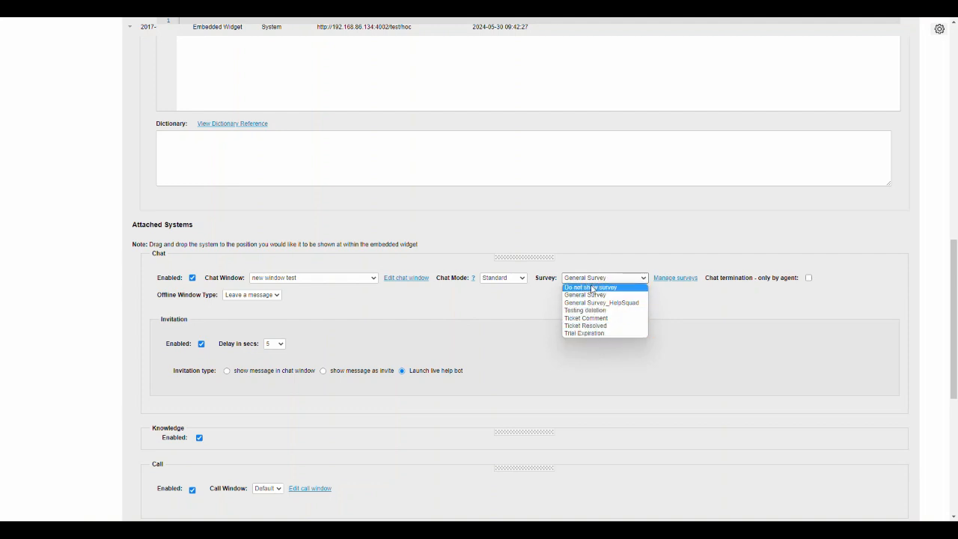
{"action": "left_click", "coordinate": [529, 313]}
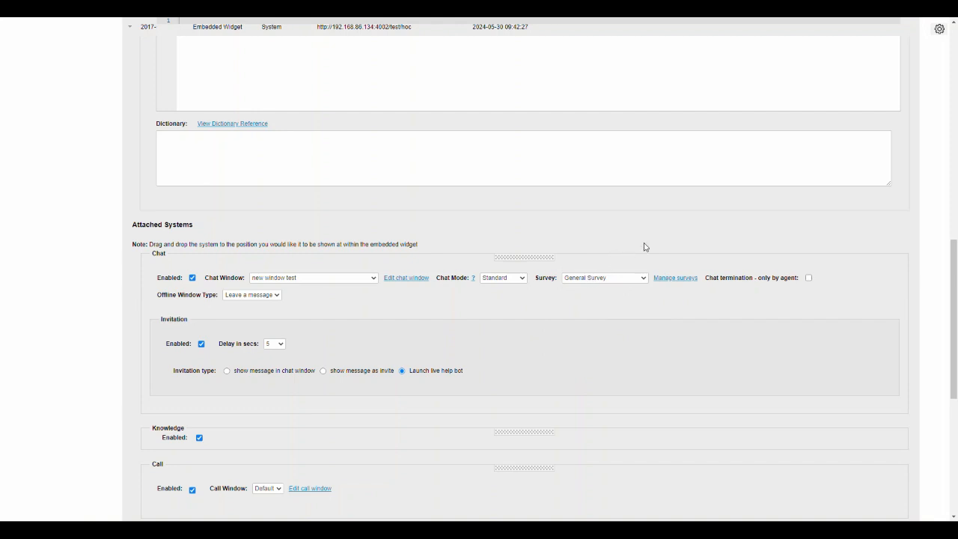
{"action": "left_click", "coordinate": [808, 277]}
{"action": "left_click", "coordinate": [808, 278]}
Step: Review the offline window type choices for the attached chat system
{"action": "scroll", "coordinate": [128, 286], "scroll_direction": "down", "scroll_amount": 1}
{"action": "left_click", "coordinate": [277, 246]}
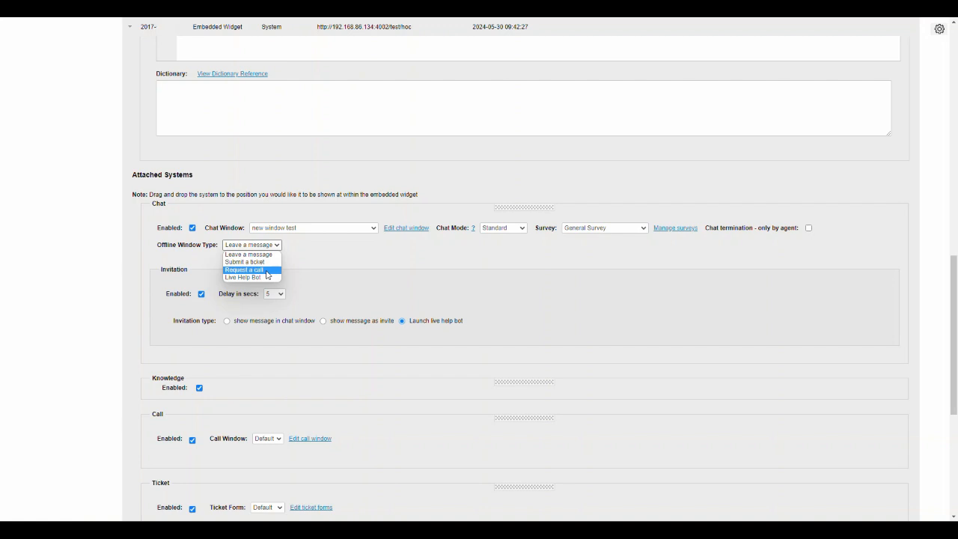
{"action": "left_click", "coordinate": [306, 260]}
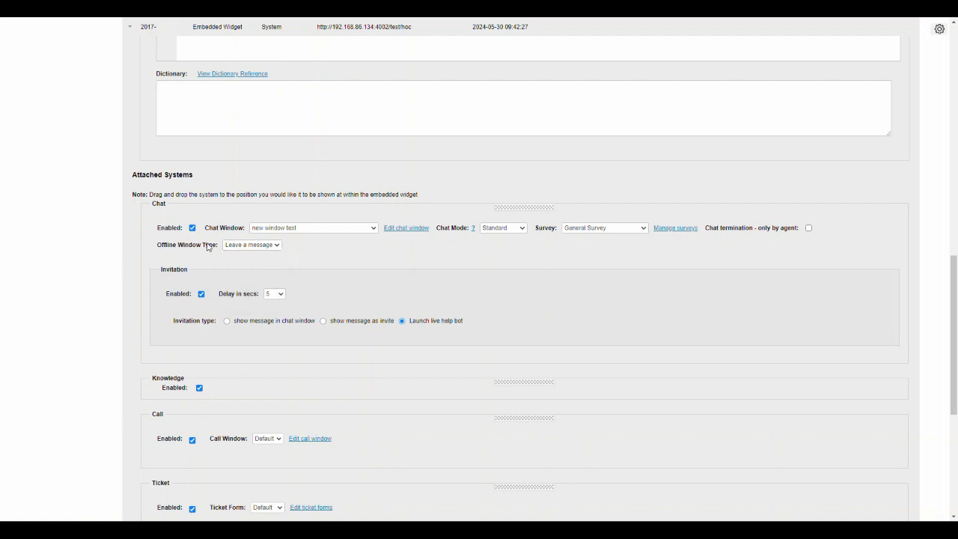
Step: Set the chat invitation type to show message in chat window
{"action": "scroll", "coordinate": [158, 268], "scroll_direction": "down", "scroll_amount": 2}
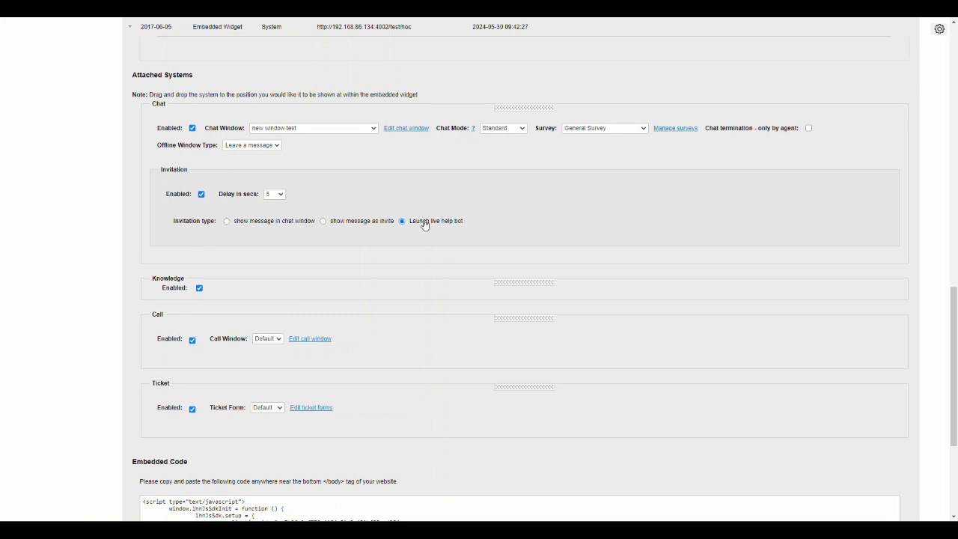
{"action": "left_click", "coordinate": [227, 221]}
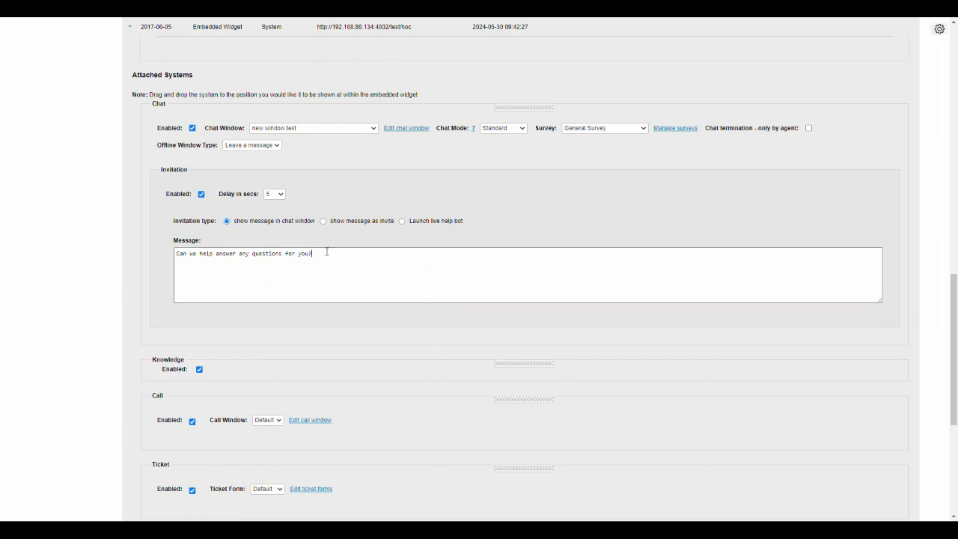
Step: Highlight the chat invitation message text and review the invitation's delay choices
{"action": "left_click_drag", "start_coordinate": [327, 253], "coordinate": [171, 270]}
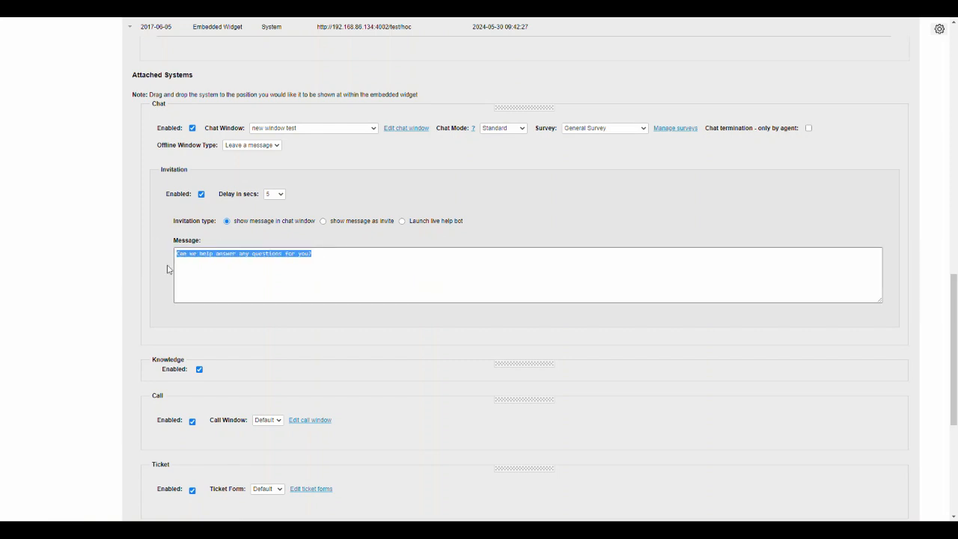
{"action": "left_click", "coordinate": [277, 194]}
{"action": "left_click", "coordinate": [333, 277]}
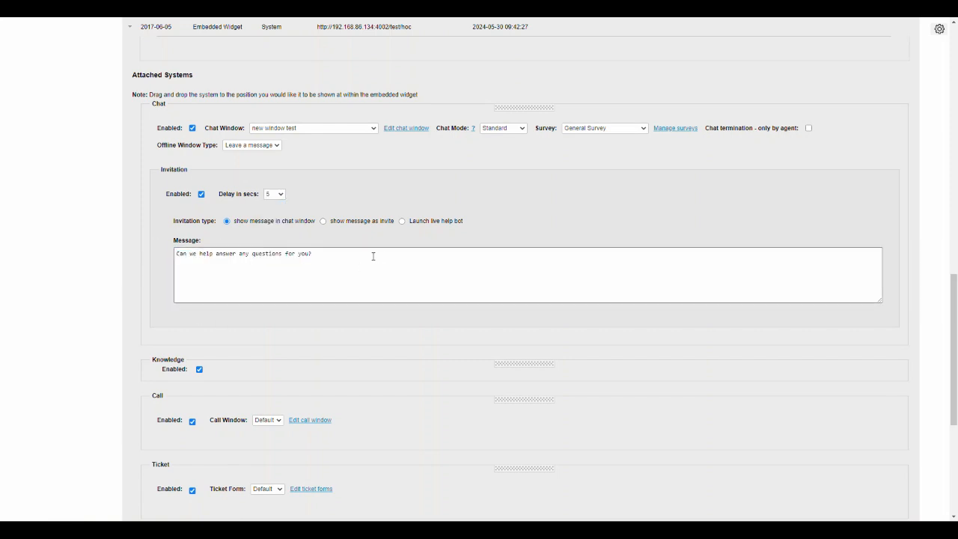
{"action": "left_click_drag", "start_coordinate": [374, 256], "coordinate": [97, 245]}
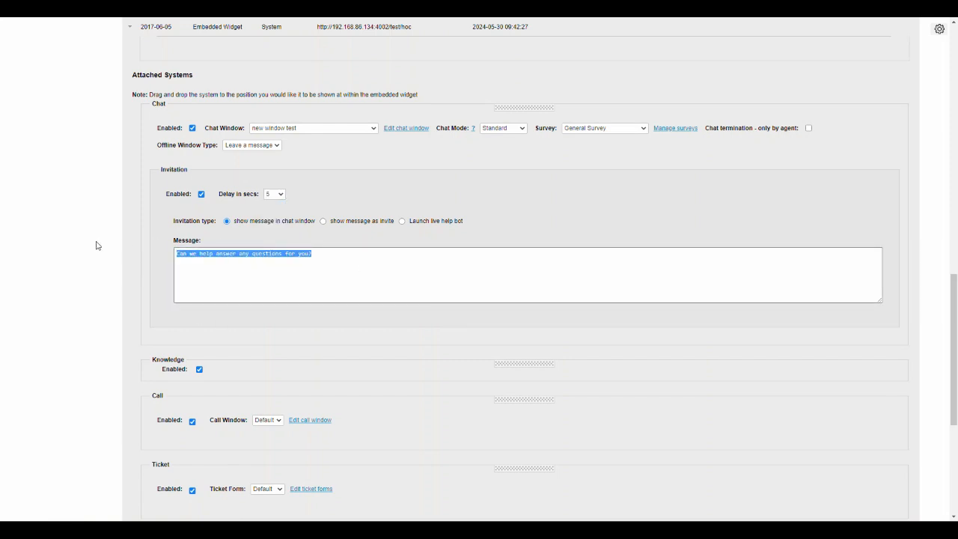
Step: Try the show message as invite and Launch live help bot invitation types, returning to show message in chat window
{"action": "left_click", "coordinate": [323, 221]}
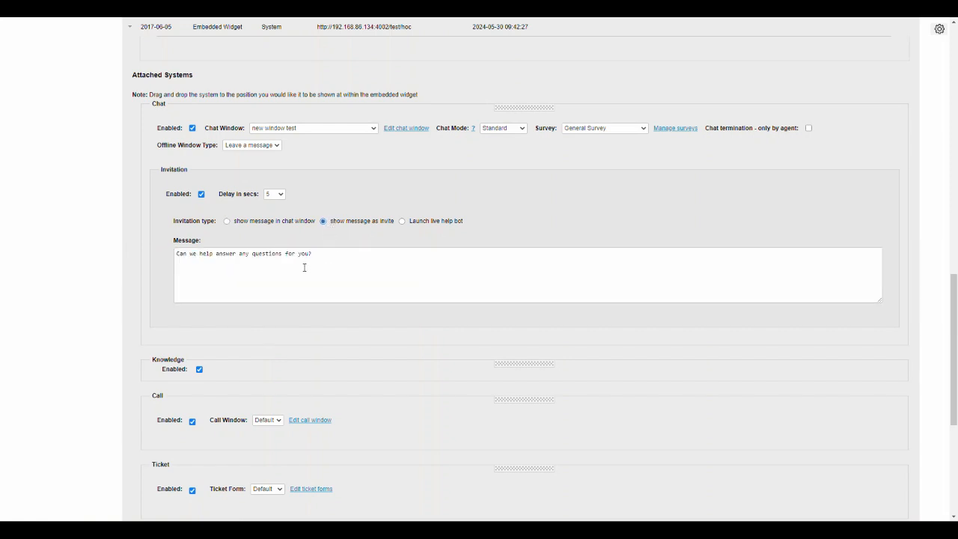
{"action": "left_click_drag", "start_coordinate": [326, 256], "coordinate": [163, 247]}
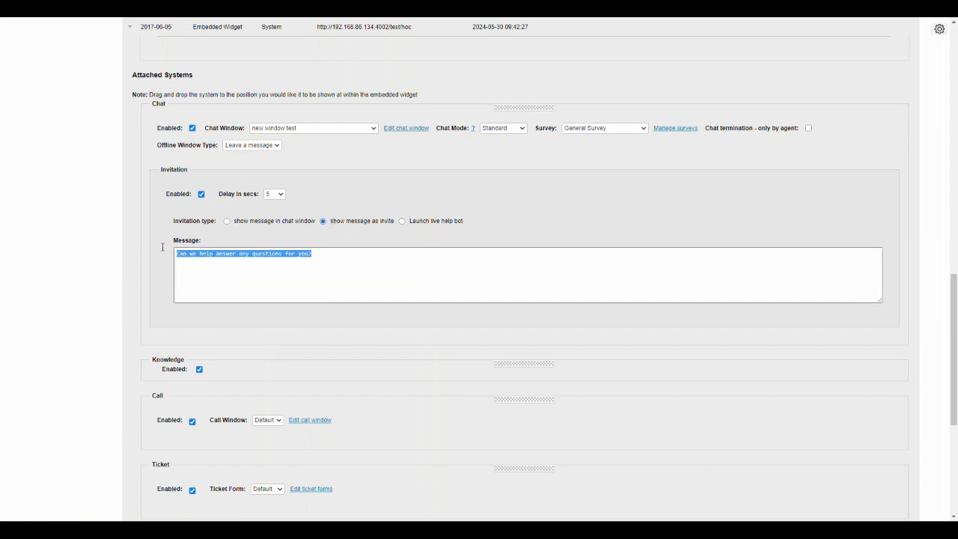
{"action": "left_click", "coordinate": [227, 222]}
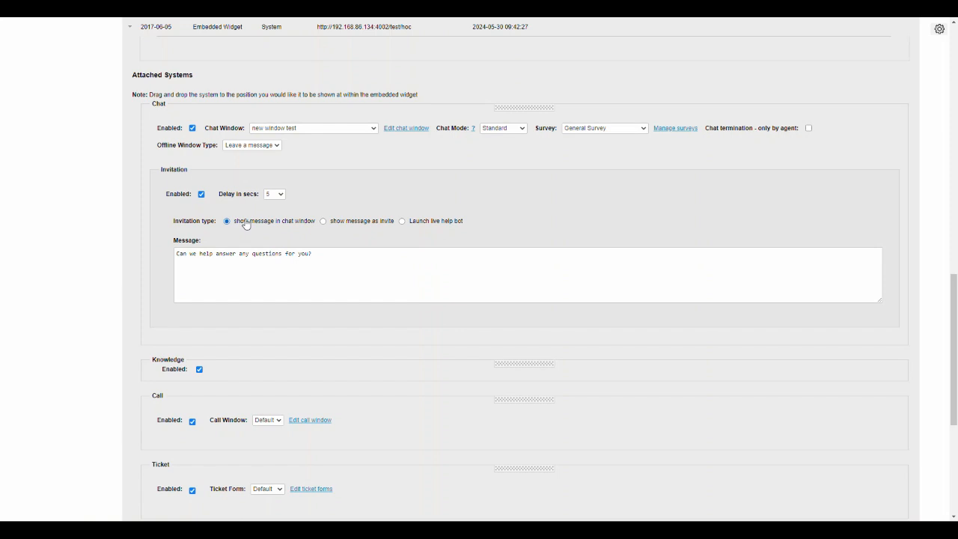
{"action": "left_click", "coordinate": [402, 220]}
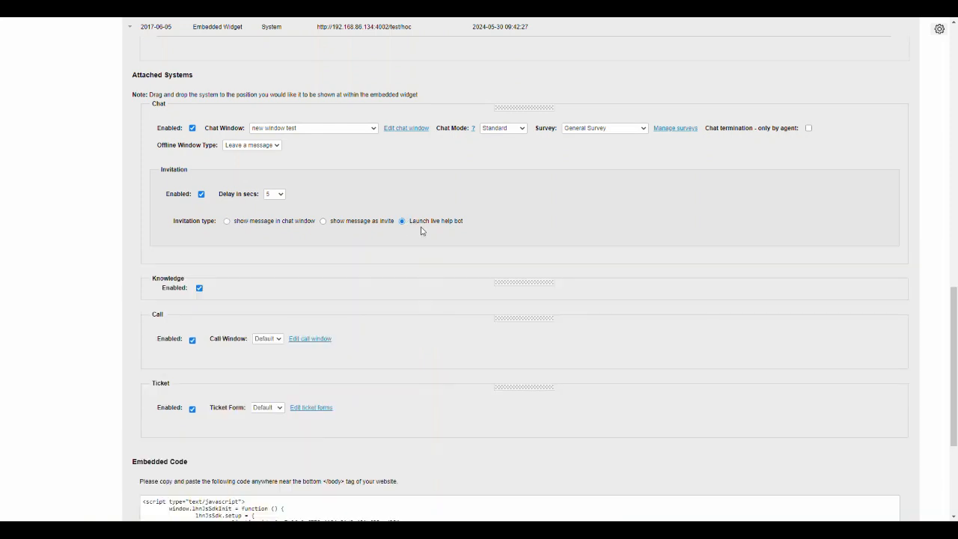
{"action": "left_click", "coordinate": [227, 221]}
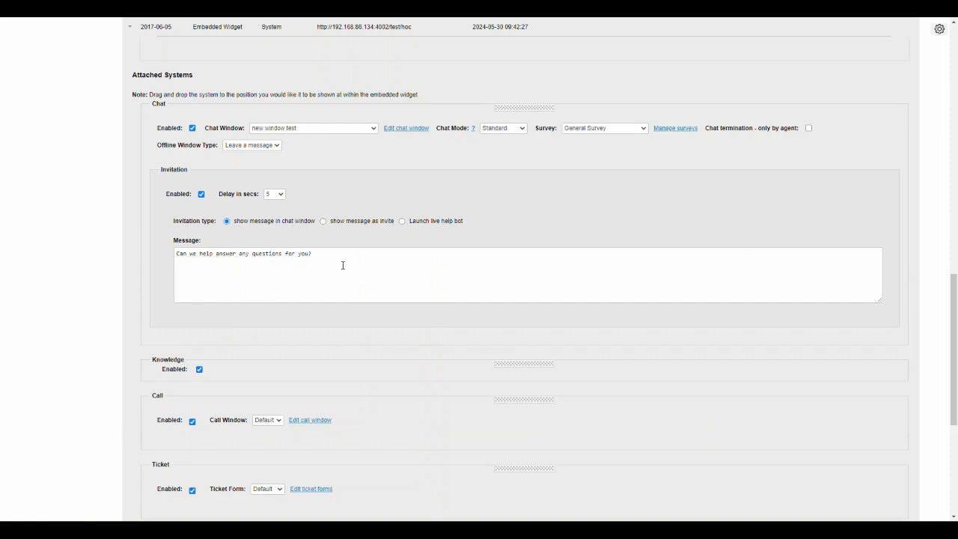
Step: Review the Knowledge, Call and Ticket systems and select the entire embedded code script
{"action": "scroll", "coordinate": [179, 203], "scroll_direction": "down", "scroll_amount": 2}
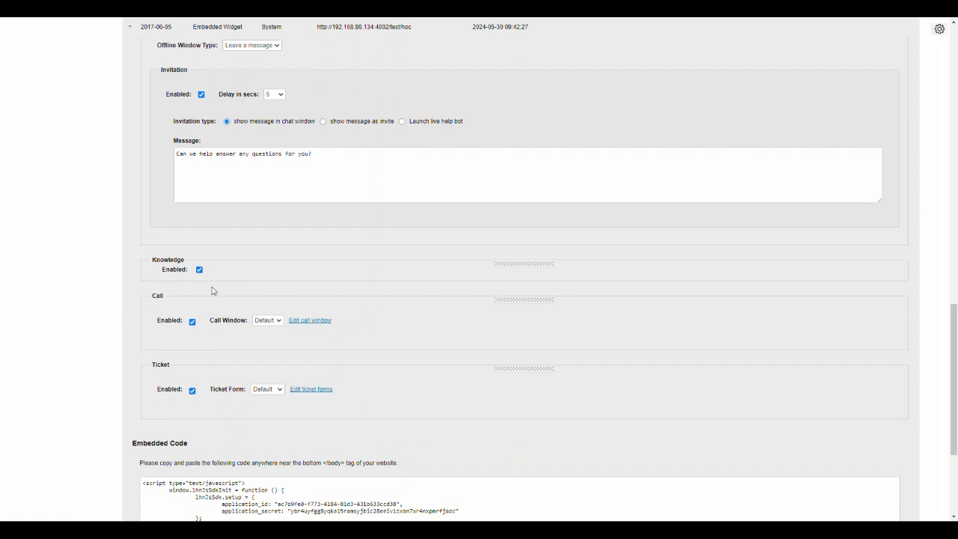
{"action": "scroll", "coordinate": [212, 290], "scroll_direction": "down", "scroll_amount": 2}
{"action": "scroll", "coordinate": [212, 290], "scroll_direction": "down", "scroll_amount": 2}
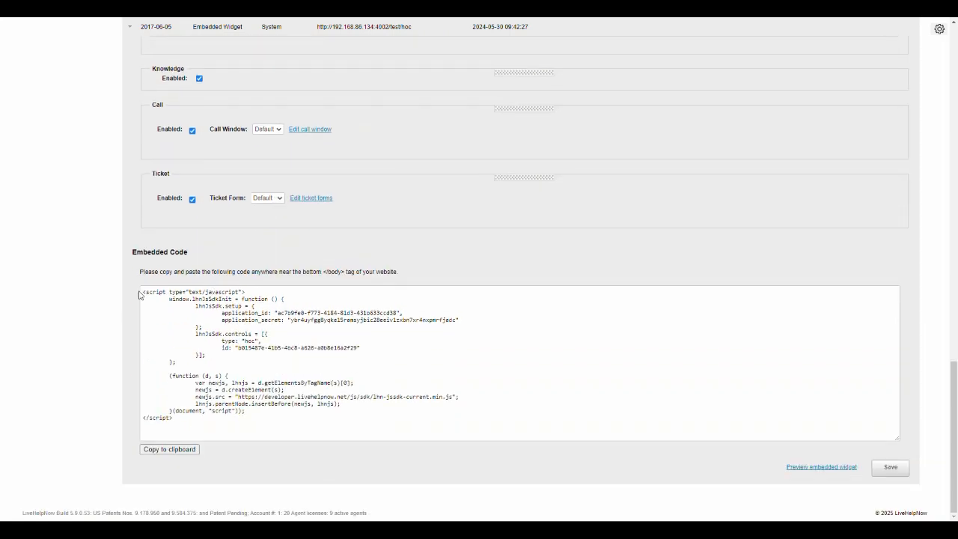
{"action": "left_click_drag", "start_coordinate": [144, 294], "coordinate": [453, 434]}
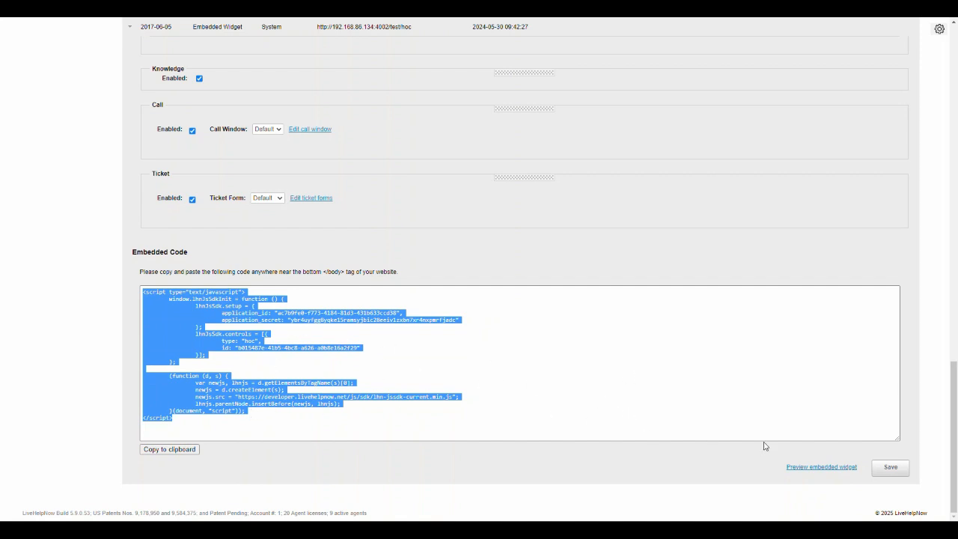
Step: Preview the embedded widget in a maximized website preview window and open its live chat button
{"action": "left_click", "coordinate": [814, 475]}
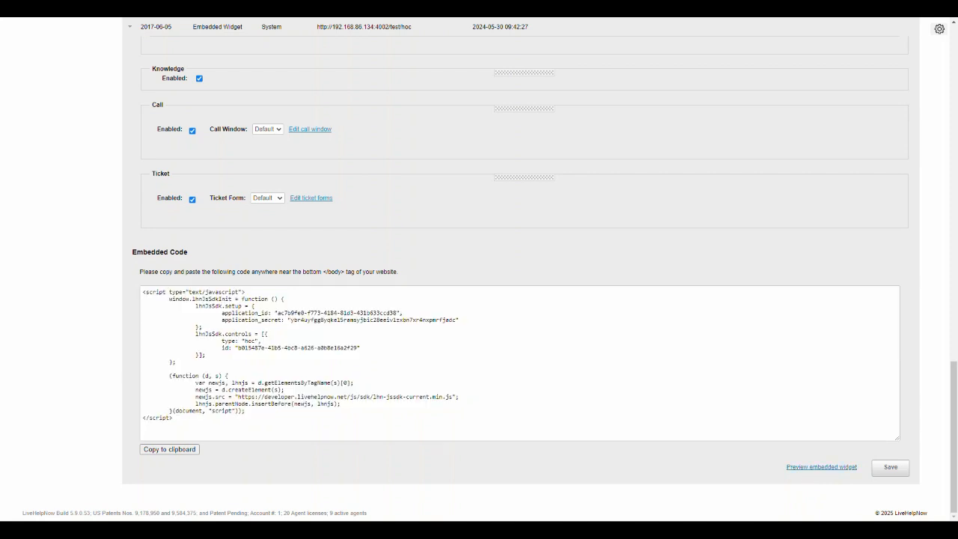
{"action": "left_click_drag", "start_coordinate": [353, 177], "coordinate": [439, 122]}
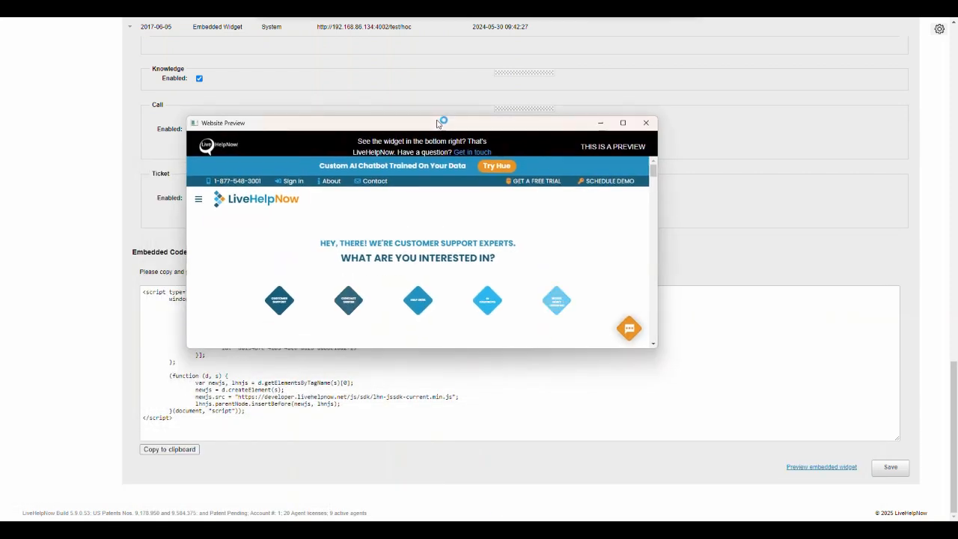
{"action": "left_click", "coordinate": [625, 125]}
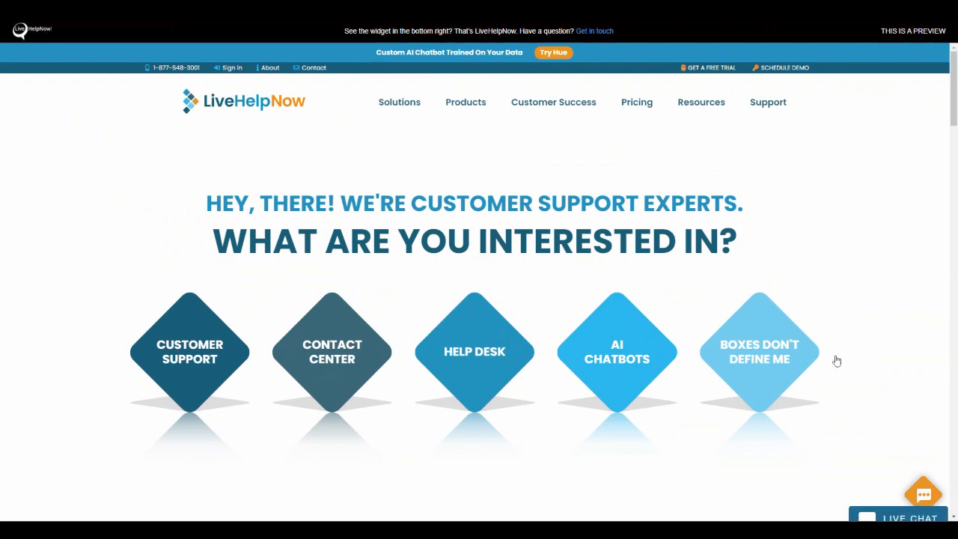
{"action": "left_click", "coordinate": [883, 517]}
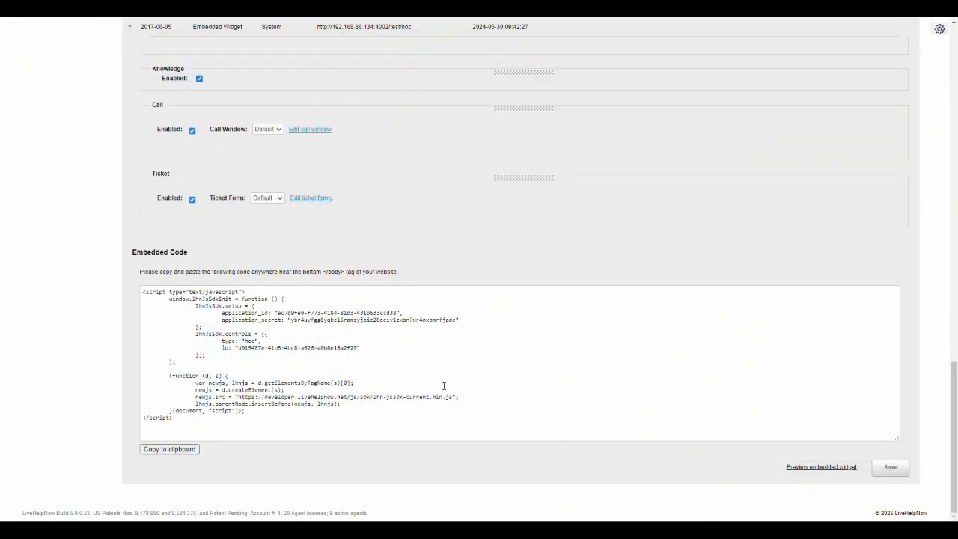
Step: Review the widget layout's custom theme colour picker and the list of preset themes
{"action": "scroll", "coordinate": [460, 378], "scroll_direction": "up", "scroll_amount": 12}
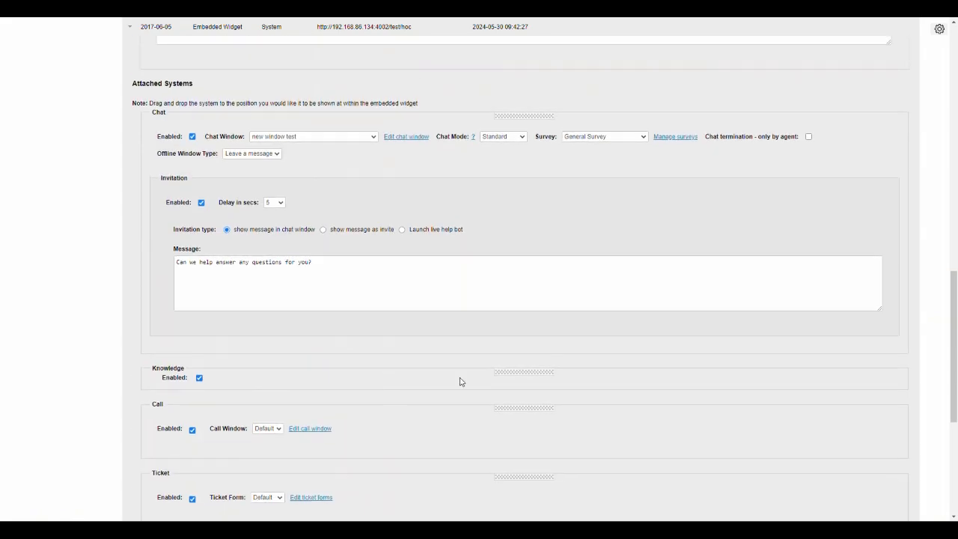
{"action": "scroll", "coordinate": [460, 374], "scroll_direction": "up", "scroll_amount": 3}
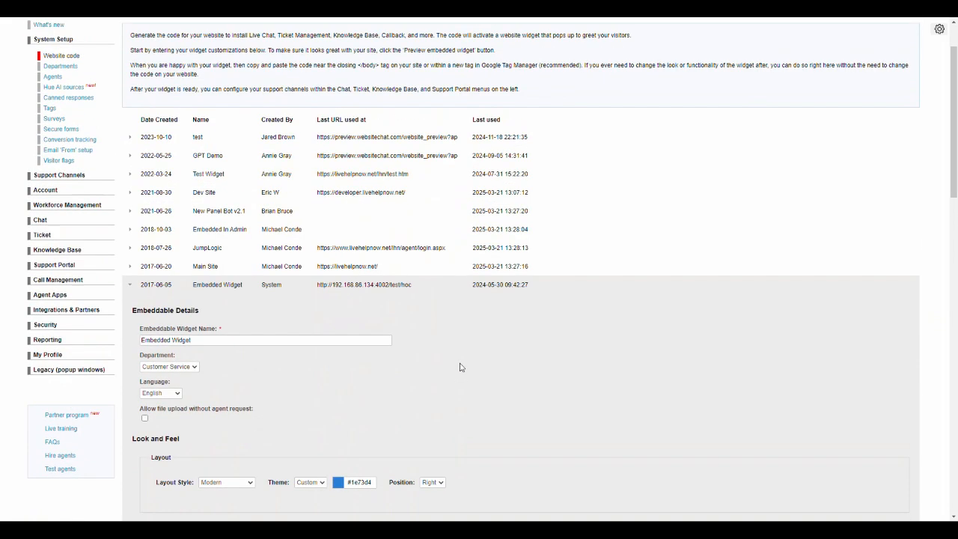
{"action": "scroll", "coordinate": [344, 364], "scroll_direction": "down", "scroll_amount": 3}
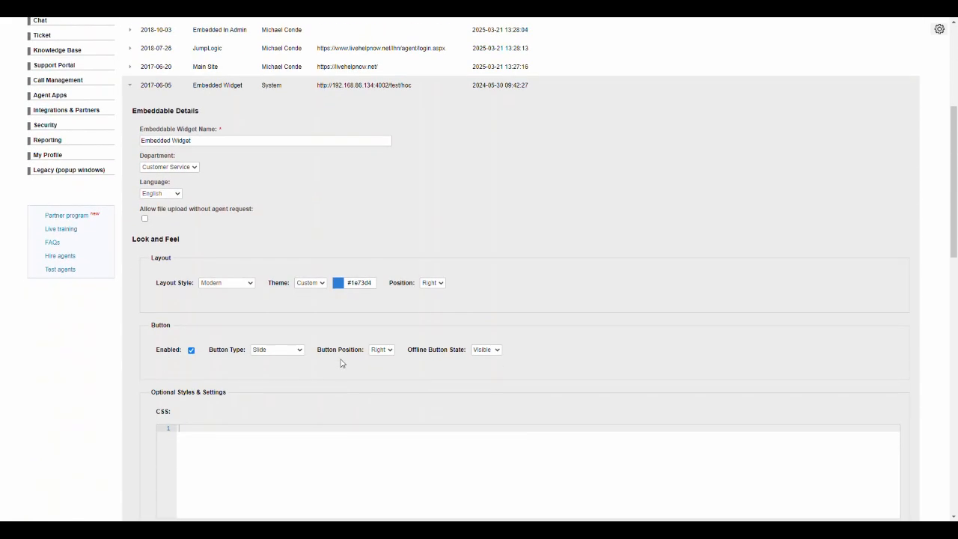
{"action": "left_click", "coordinate": [338, 283]}
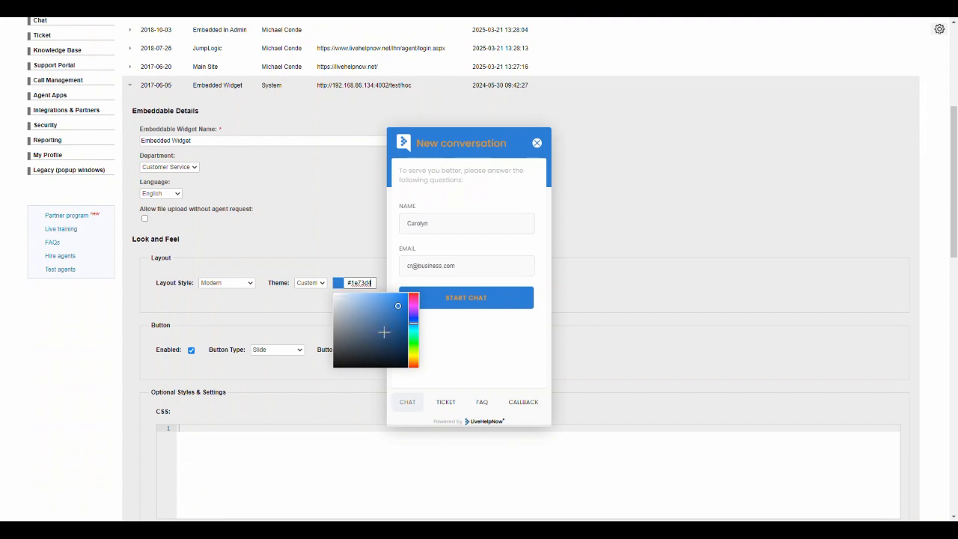
{"action": "left_click", "coordinate": [317, 285]}
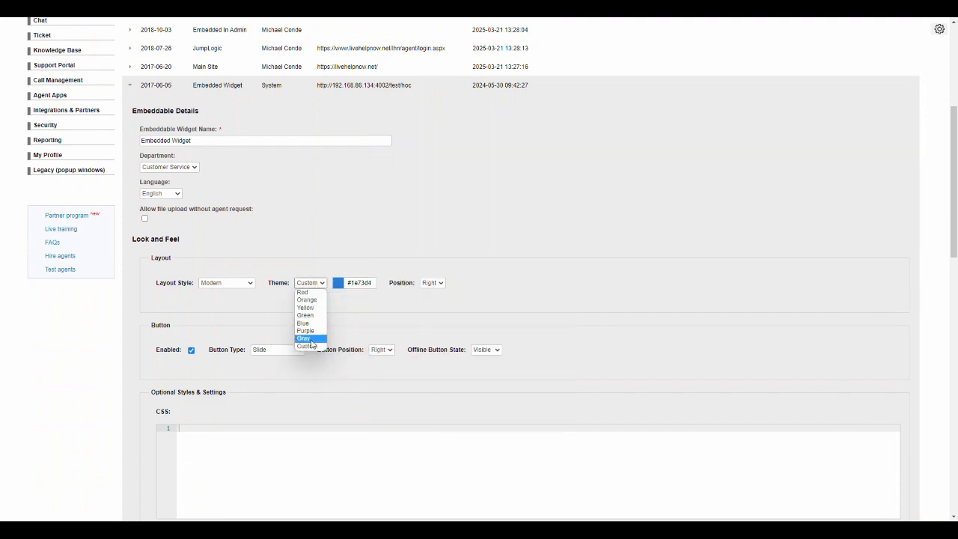
Step: Look over the widget's full settings, from the embeddable details through the attached systems to the embedded code
{"action": "scroll", "coordinate": [385, 315], "scroll_direction": "down", "scroll_amount": 1}
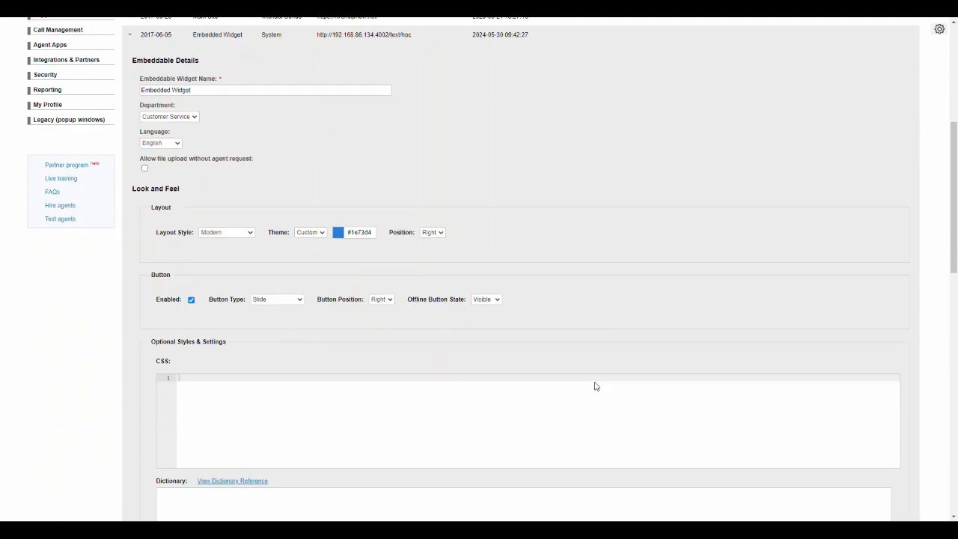
{"action": "scroll", "coordinate": [596, 386], "scroll_direction": "down", "scroll_amount": 10}
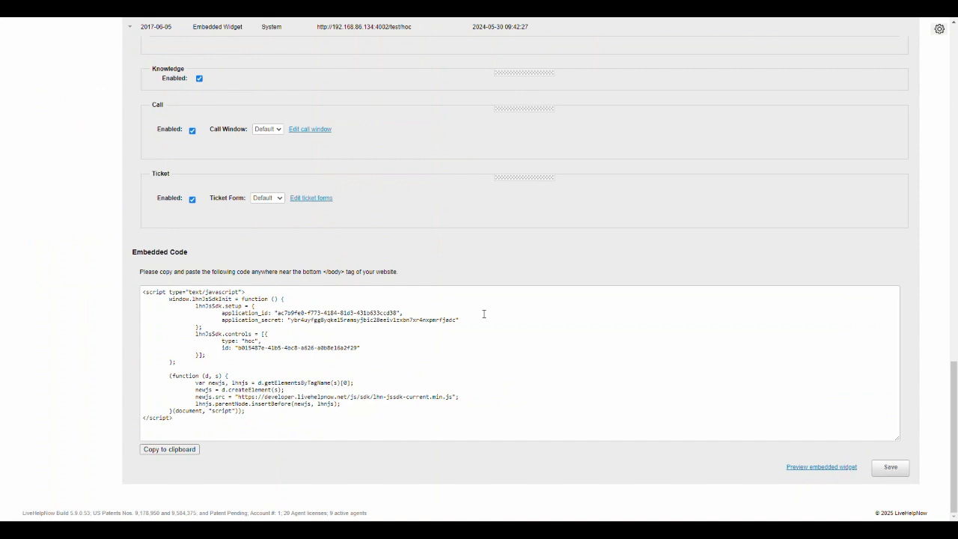
{"action": "scroll", "coordinate": [483, 313], "scroll_direction": "up", "scroll_amount": 10}
{"action": "scroll", "coordinate": [684, 306], "scroll_direction": "down", "scroll_amount": 10}
{"action": "scroll", "coordinate": [530, 223], "scroll_direction": "up", "scroll_amount": 10}
{"action": "scroll", "coordinate": [506, 225], "scroll_direction": "up", "scroll_amount": 3}
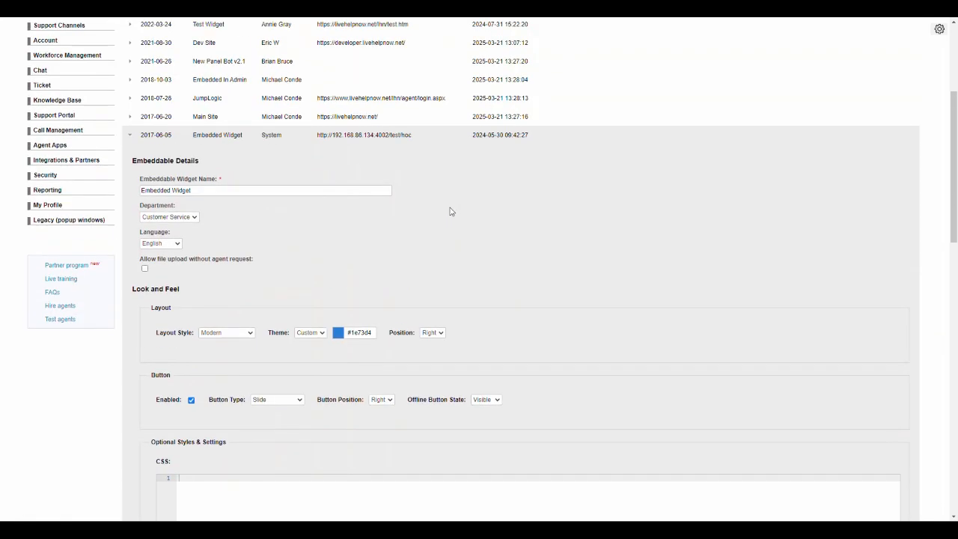
{"action": "scroll", "coordinate": [385, 218], "scroll_direction": "down", "scroll_amount": 15}
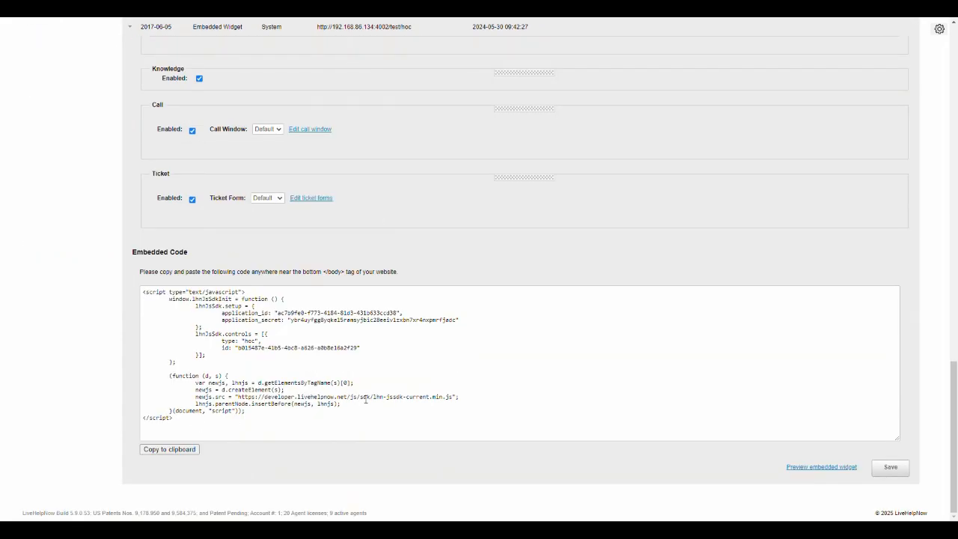
{"action": "scroll", "coordinate": [365, 401], "scroll_direction": "up", "scroll_amount": 15}
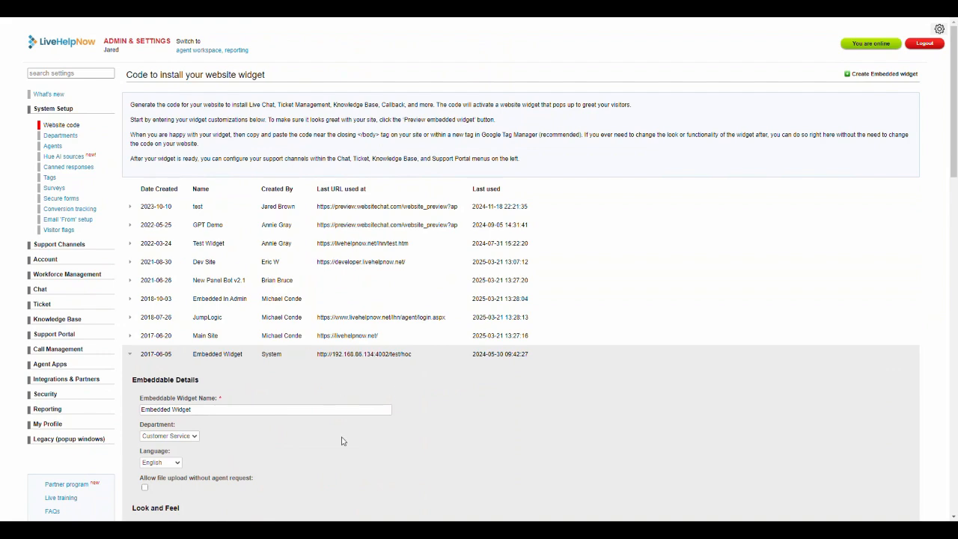
{"action": "scroll", "coordinate": [339, 412], "scroll_direction": "down", "scroll_amount": 3}
{"action": "scroll", "coordinate": [339, 412], "scroll_direction": "down", "scroll_amount": 10}
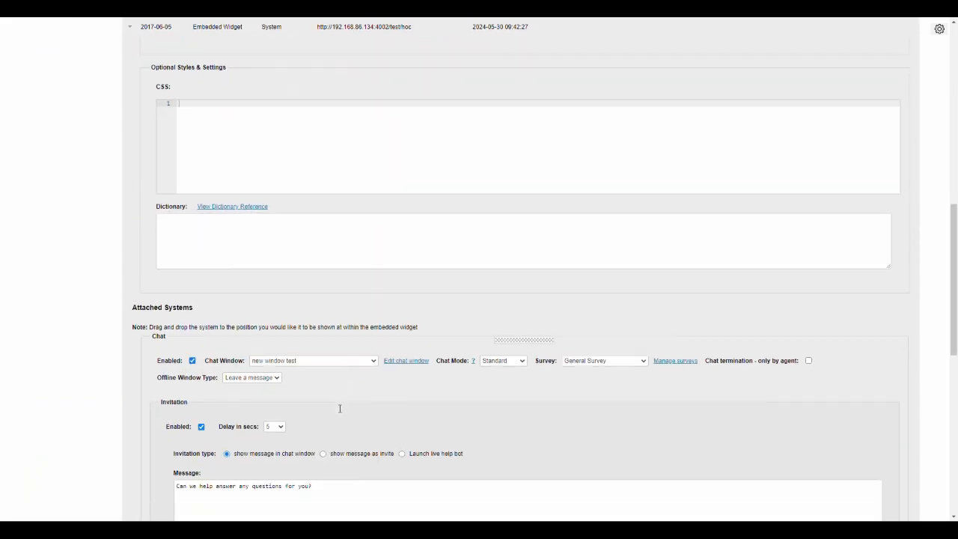